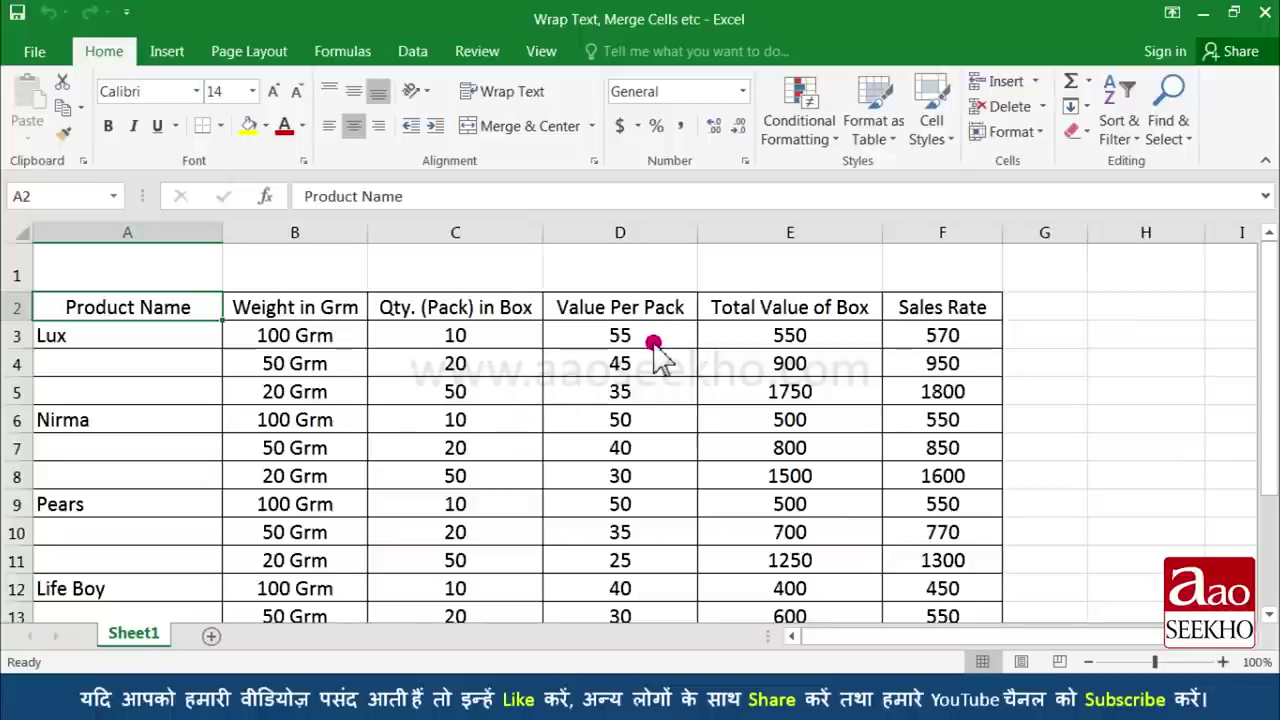
Narrow columns C and D until the row 2 headers are cut off, then select A2:F2
left_click_drag(547, 241, 486, 245)
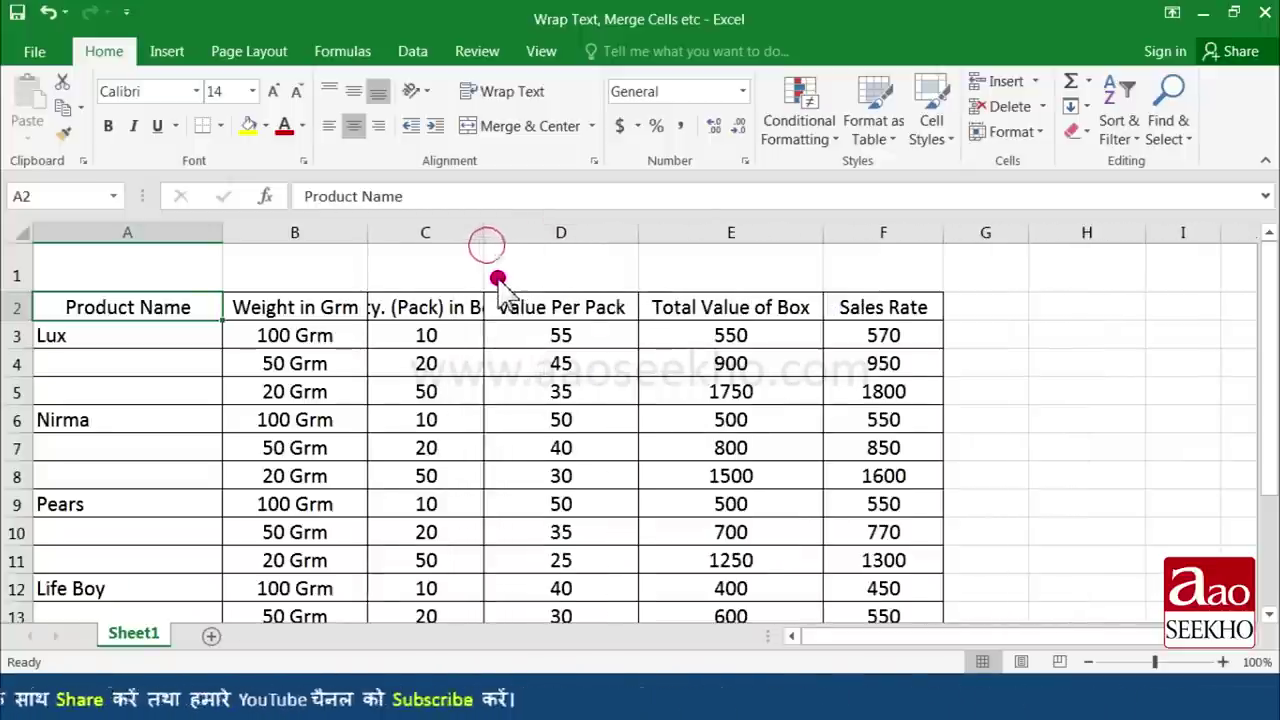
left_click_drag(640, 237, 591, 240)
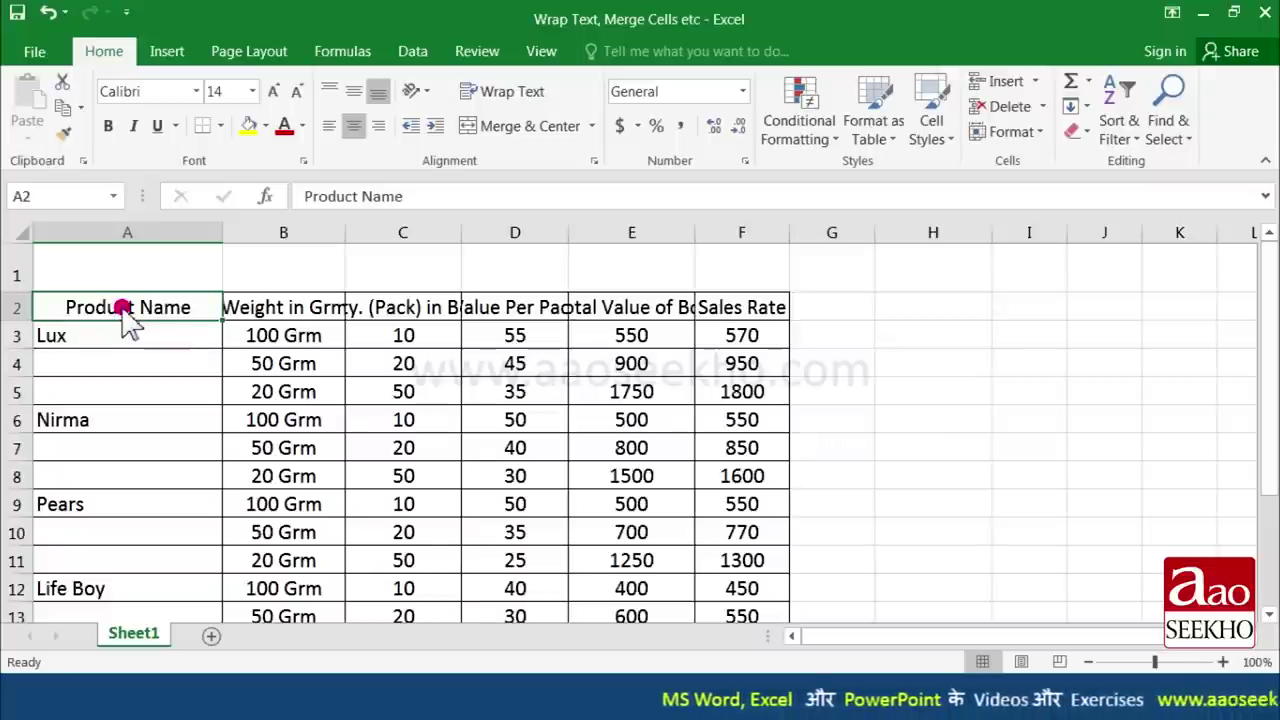
left_click_drag(125, 310, 755, 310)
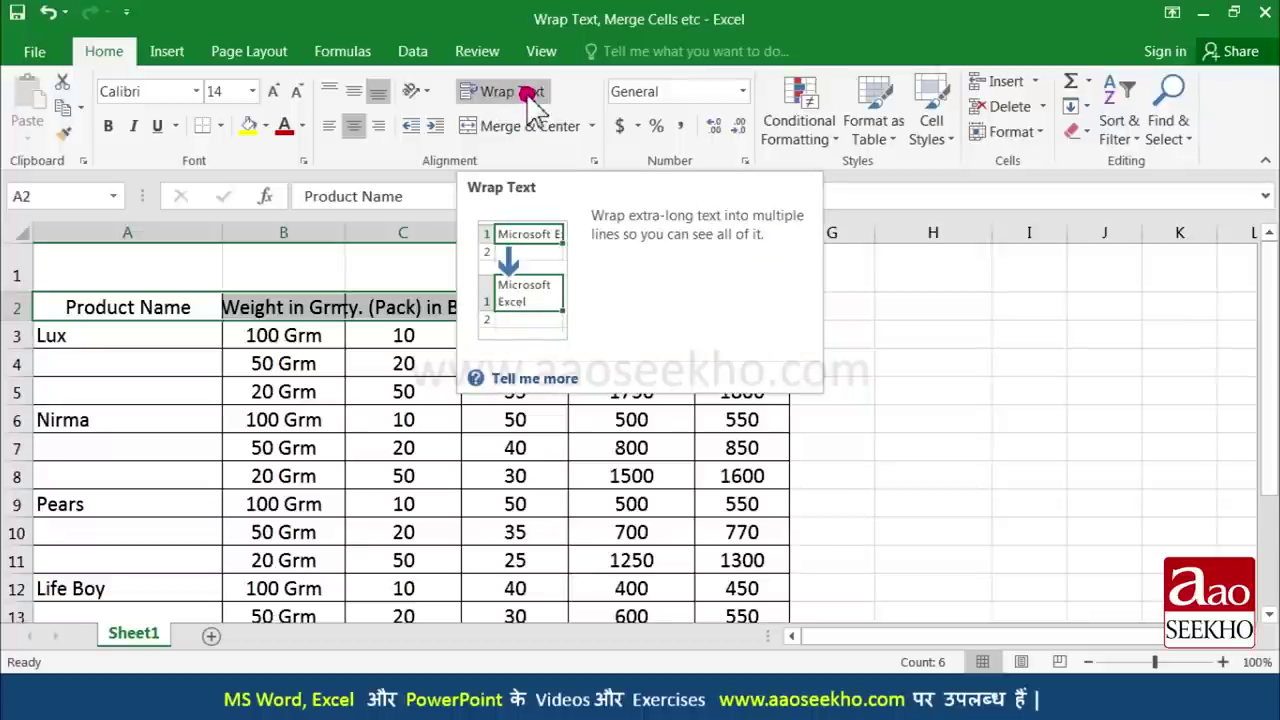
left_click(527, 92)
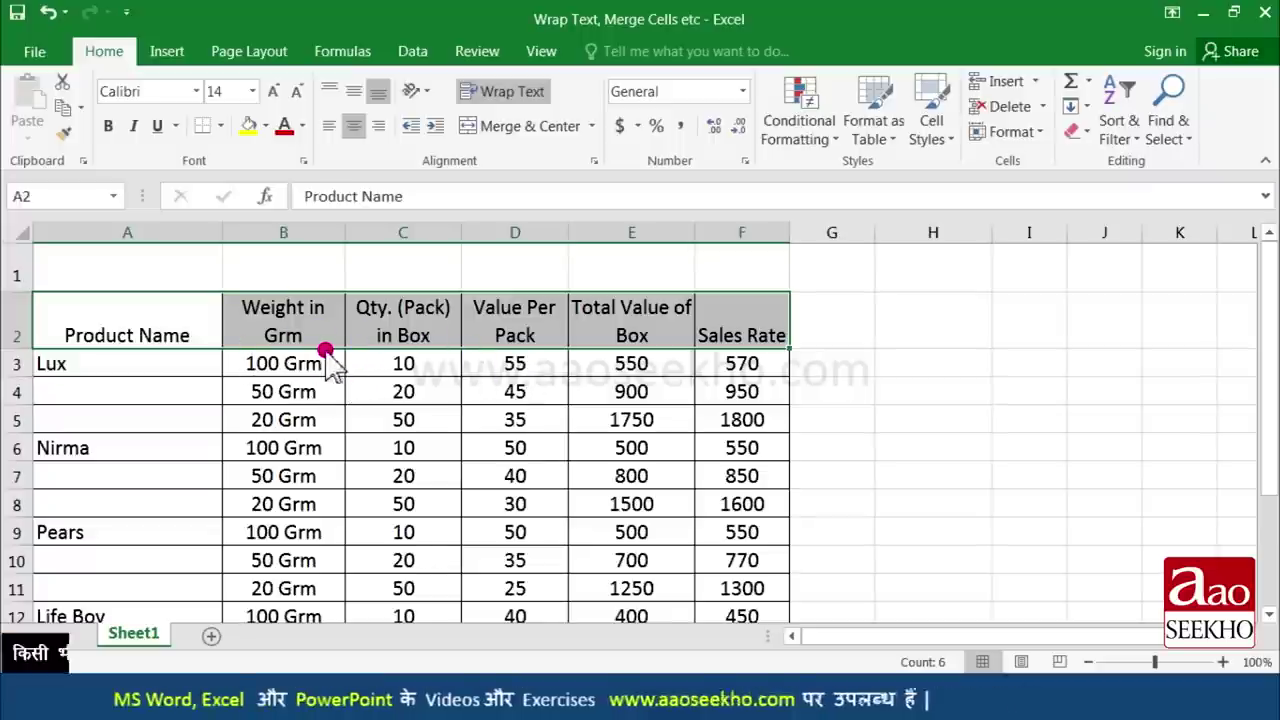
left_click(270, 335)
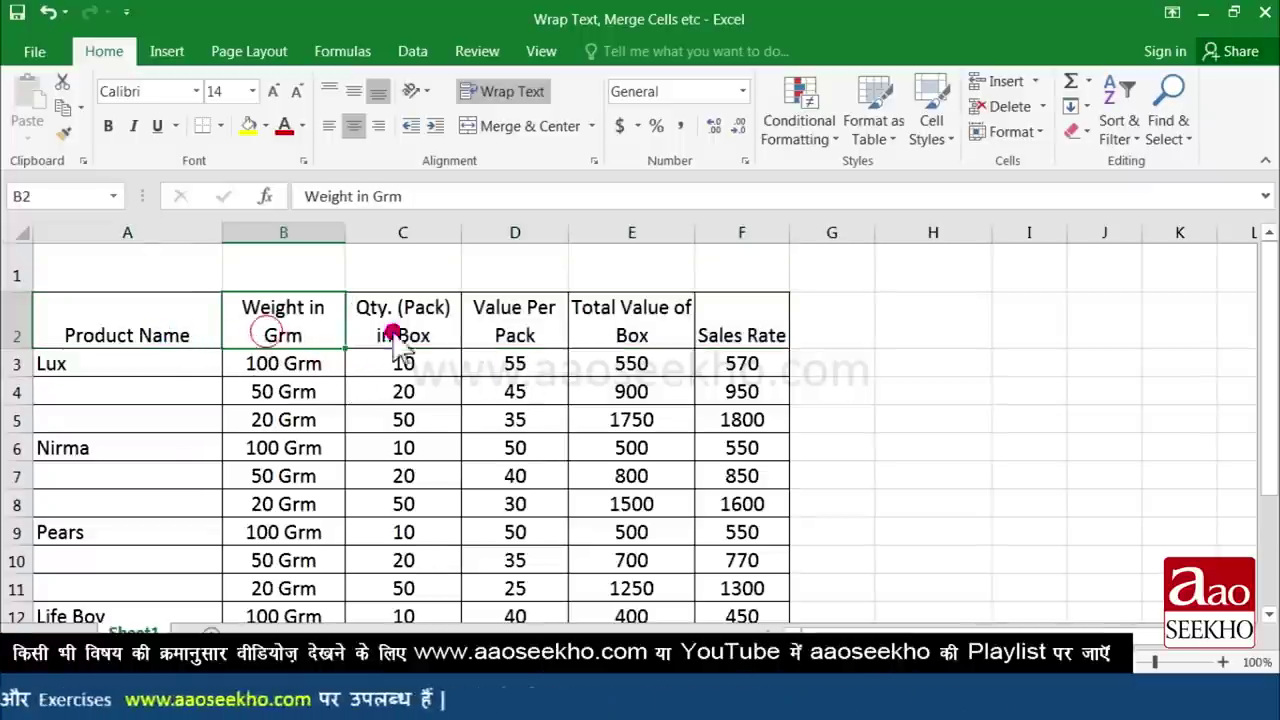
left_click_drag(340, 238, 322, 244)
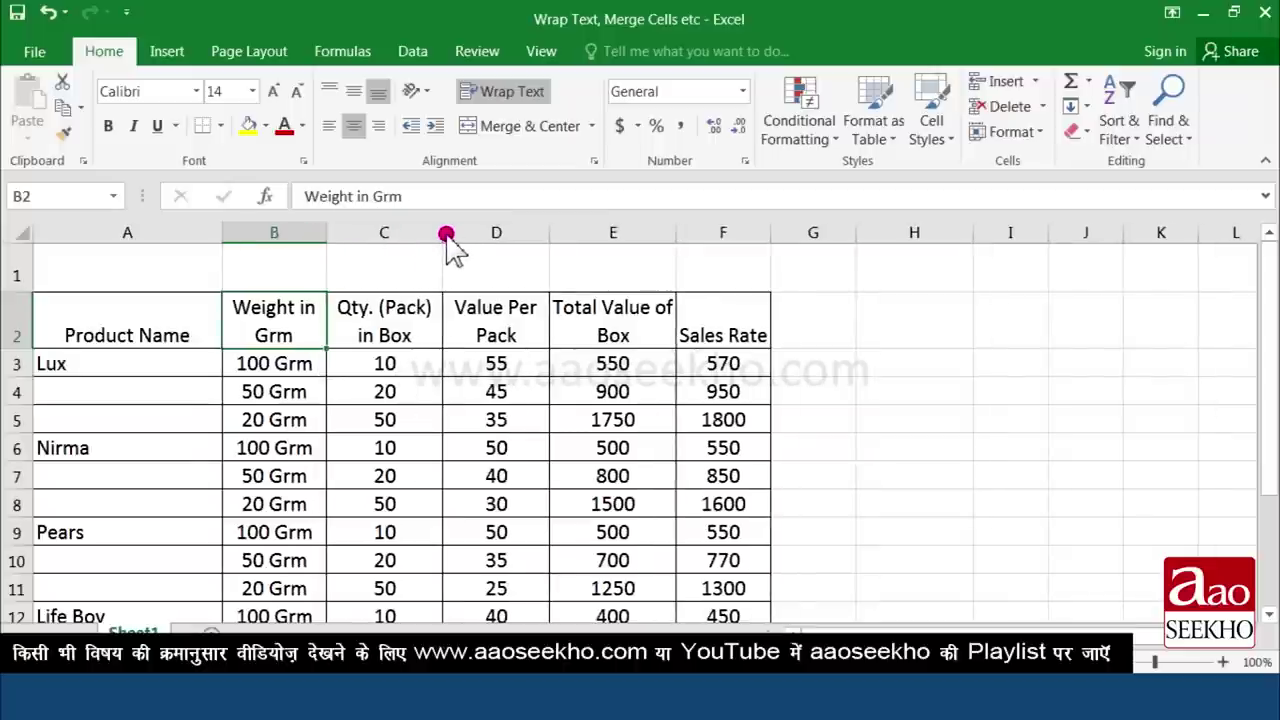
key("ctrl+z")
left_click(48, 14)
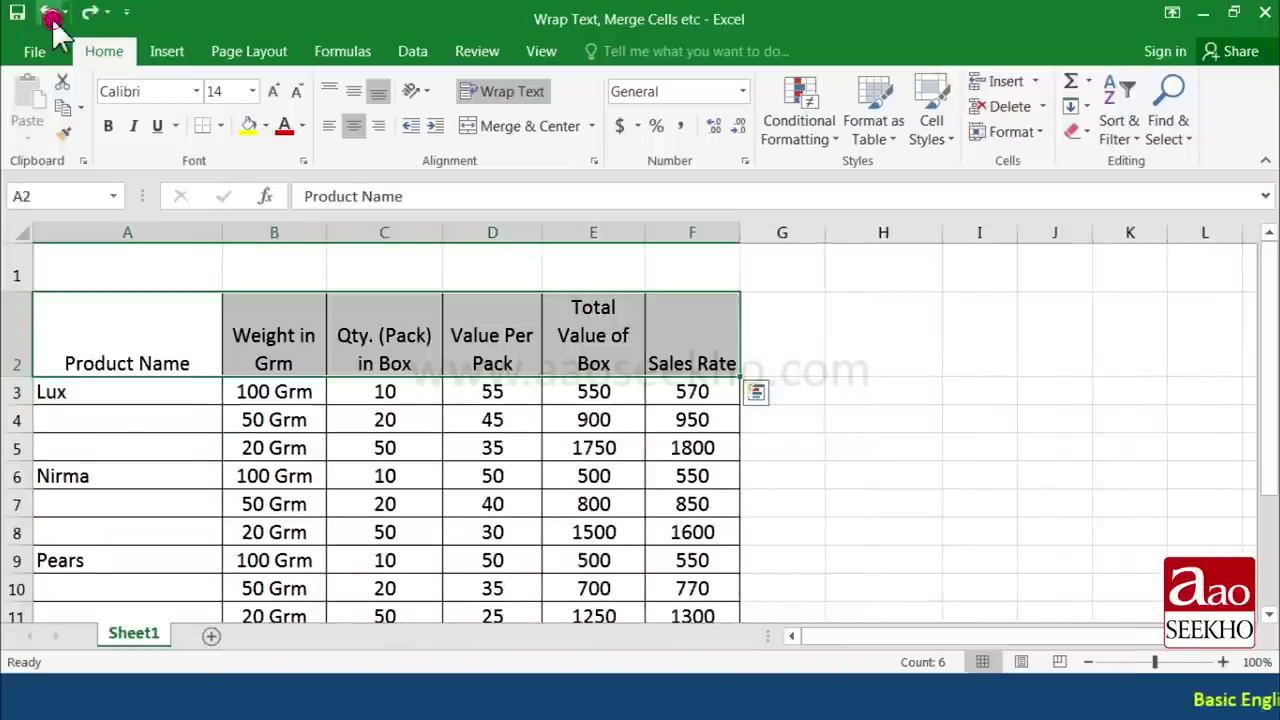
left_click(48, 14)
left_click(48, 14)
left_click(48, 14)
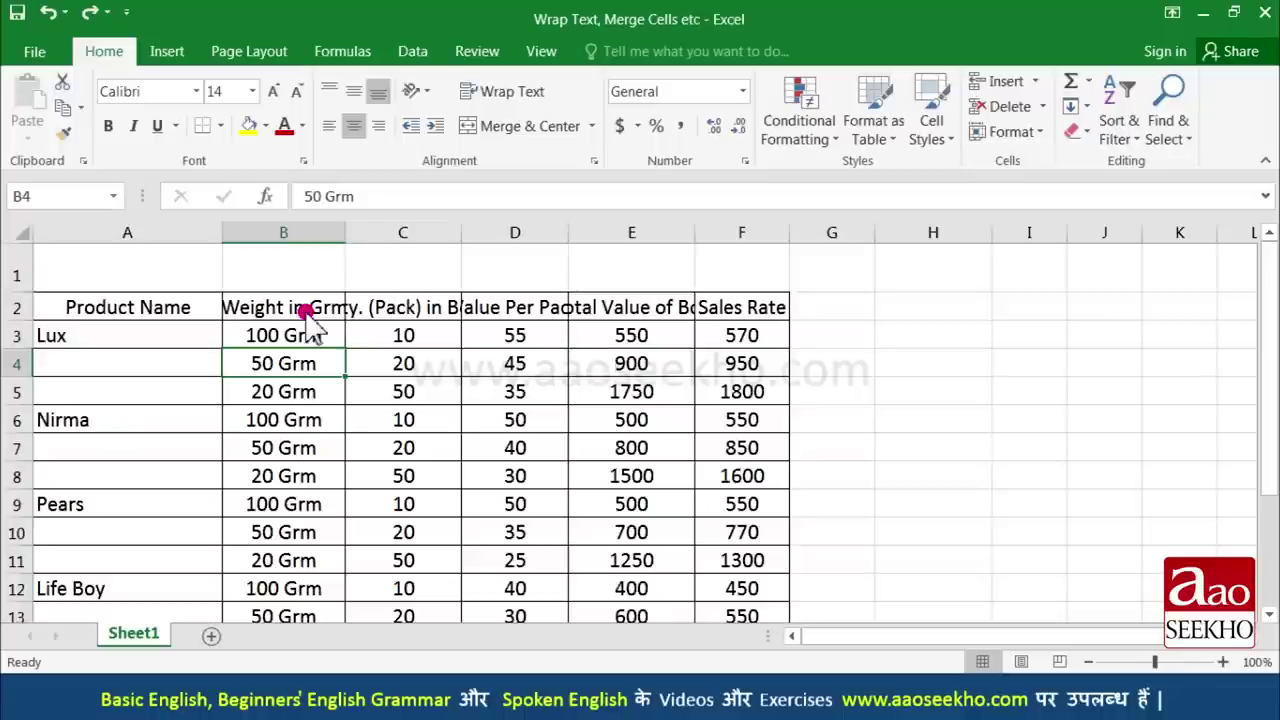
Turn on Shrink to fit for the A2:F2 headers in the Format Cells alignment settings
left_click_drag(167, 307, 703, 318)
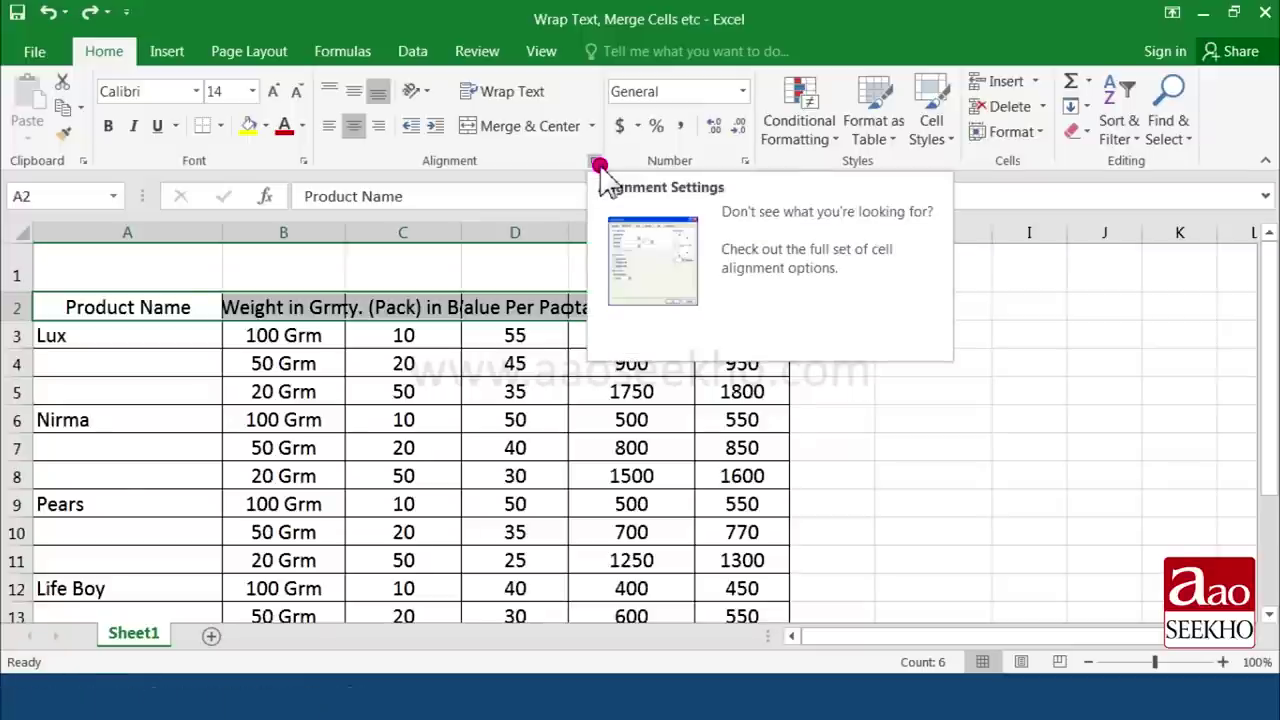
left_click(598, 163)
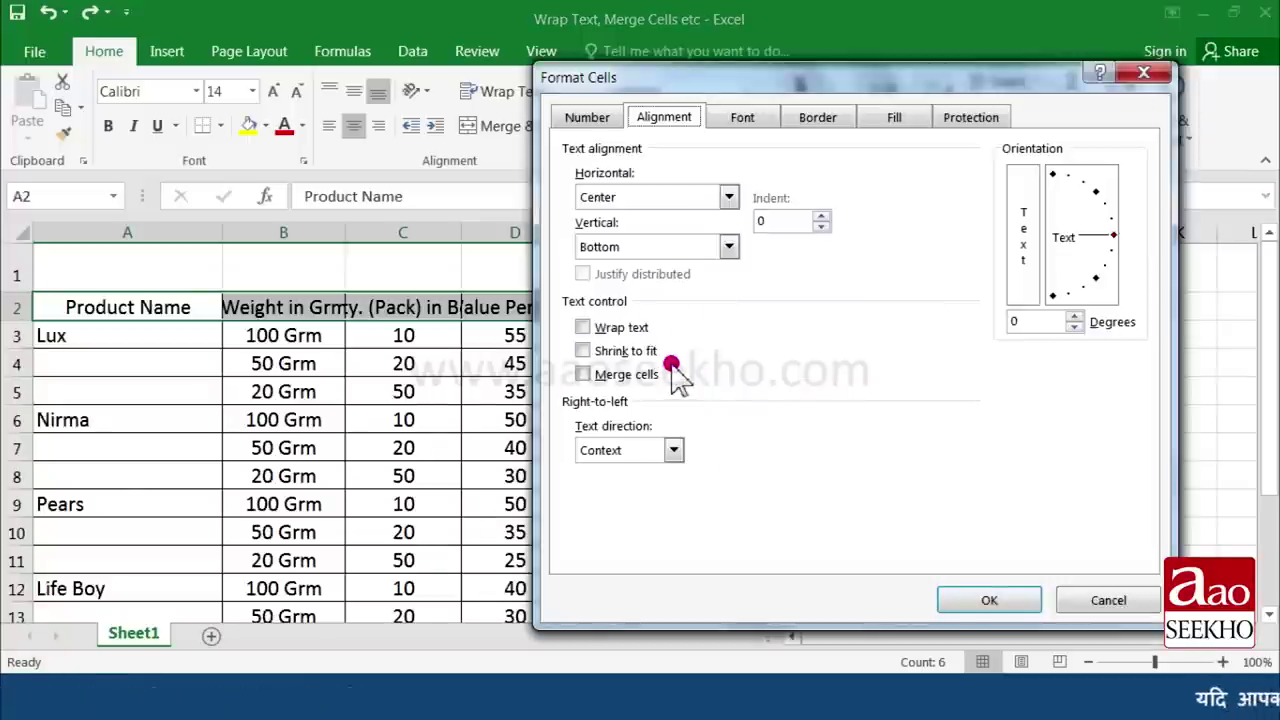
left_click(618, 352)
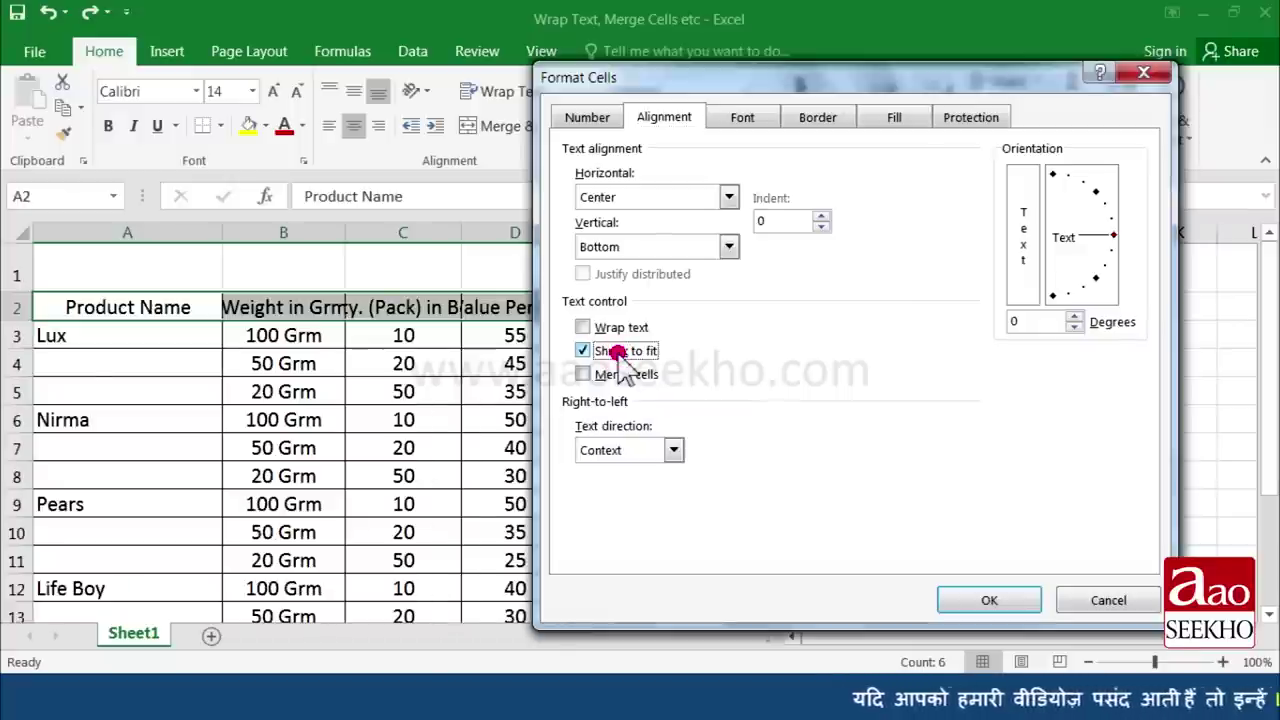
left_click(987, 601)
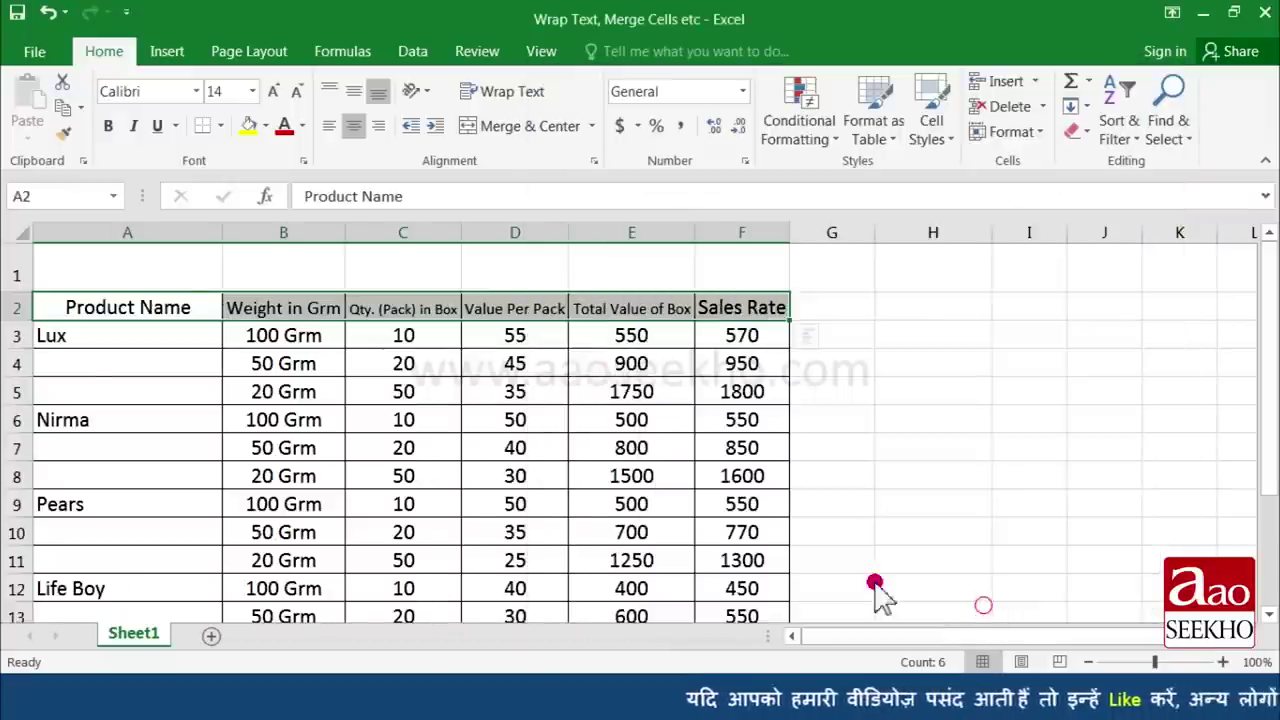
left_click(250, 342)
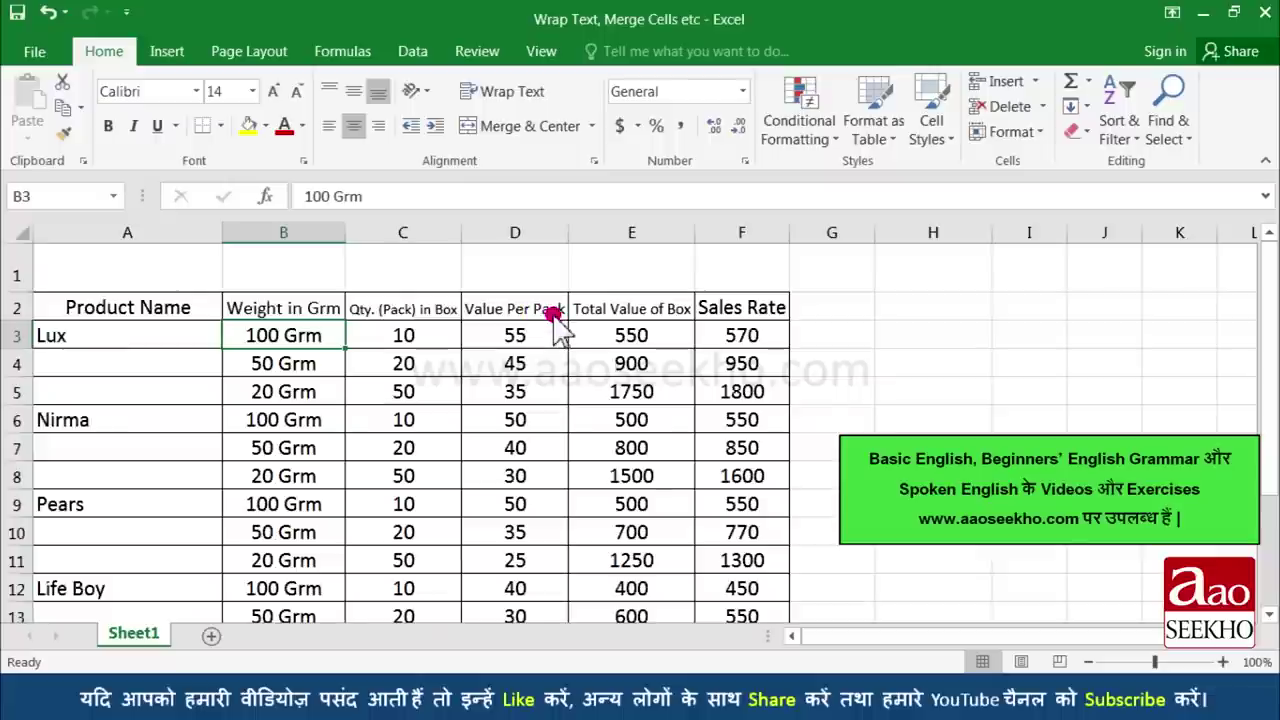
Resize columns C, D and E so their shrink-to-fit headers rescale to each new width
mouse_move(465, 232)
left_mouse_down()
mouse_move(505, 232)
mouse_move(453, 232)
left_mouse_up()
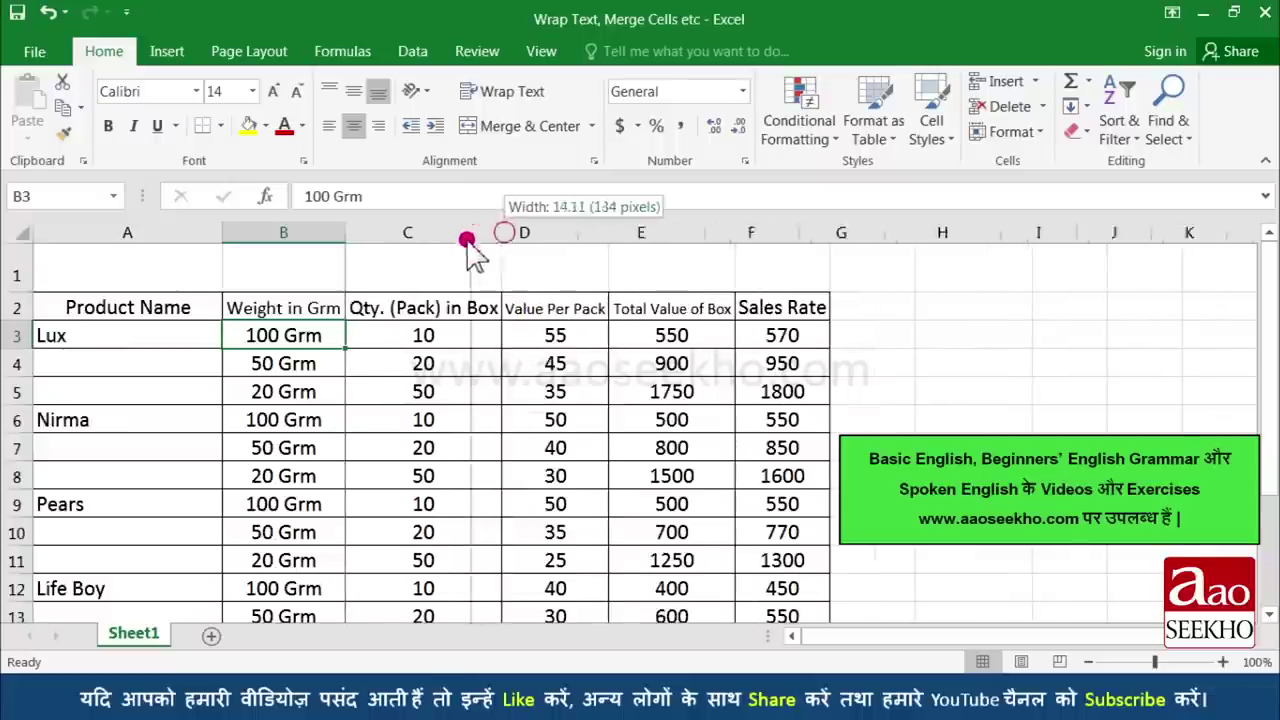
mouse_move(561, 232)
left_mouse_down()
mouse_move(598, 237)
mouse_move(545, 245)
left_mouse_up()
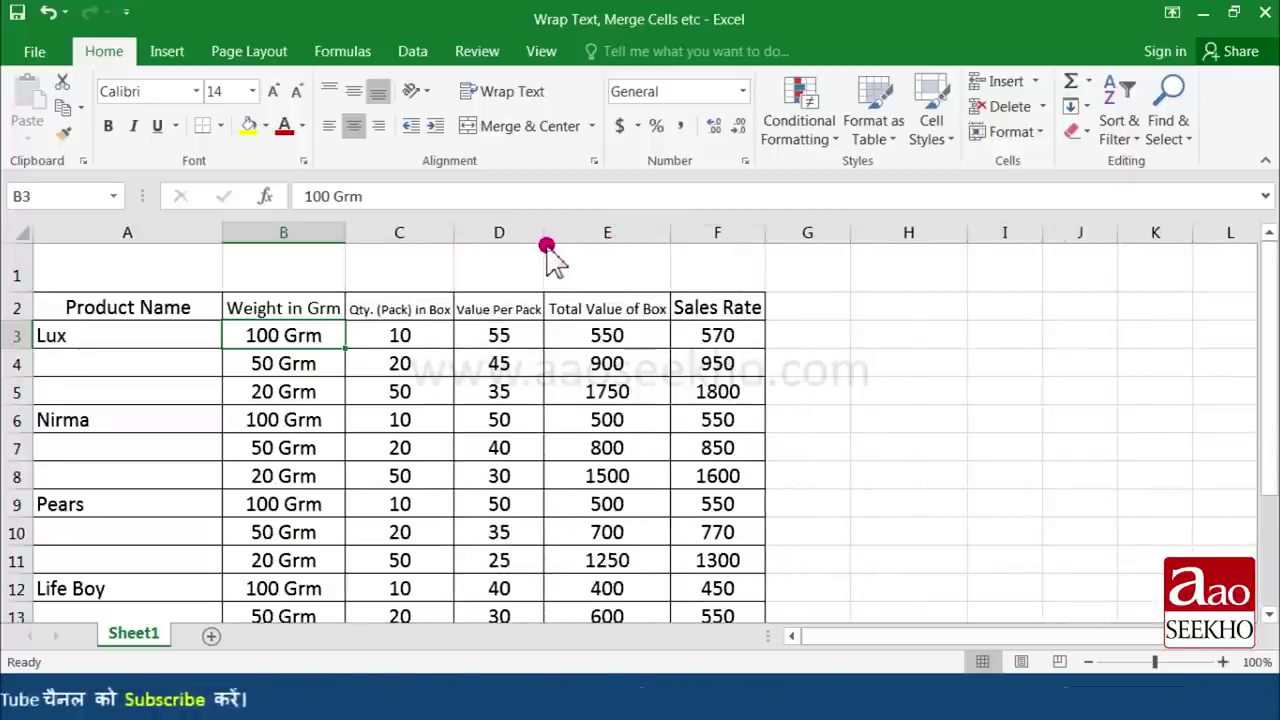
mouse_move(671, 234)
left_mouse_down()
mouse_move(705, 237)
mouse_move(661, 243)
left_mouse_up()
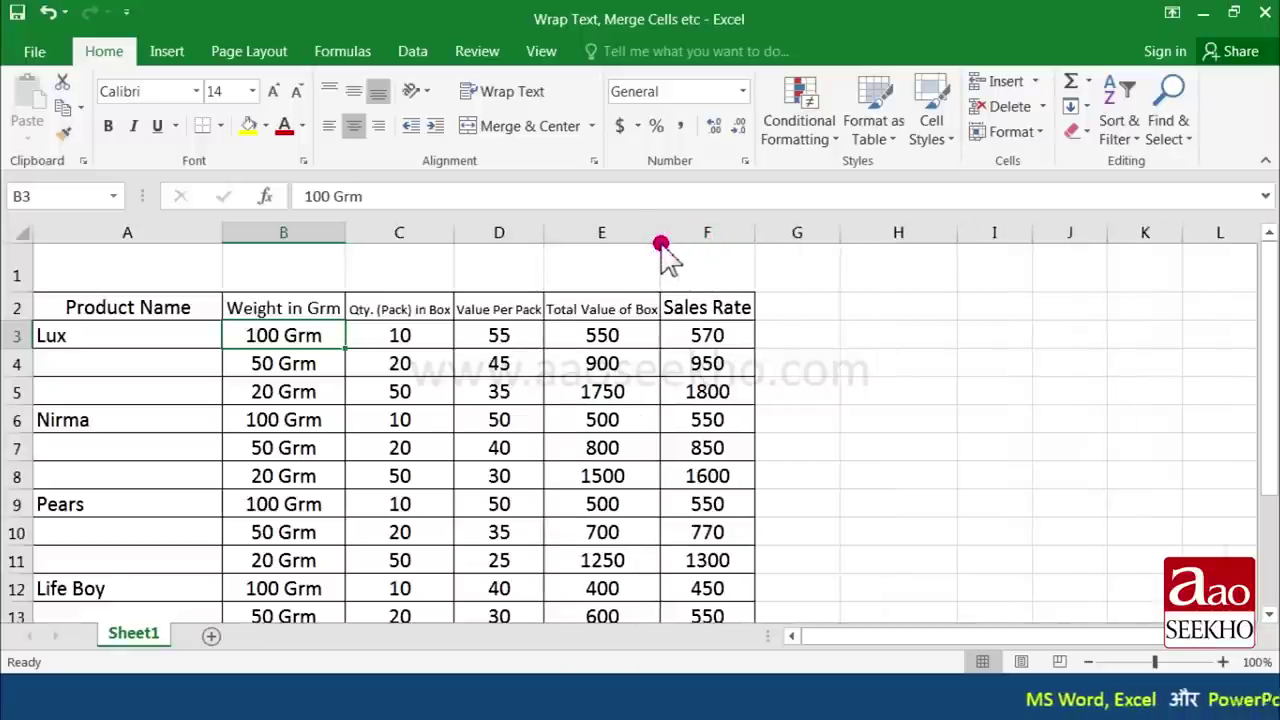
Undo the column resizes and the shrink-to-fit formatting to restore the original widths
key("ctrl+z")
key("ctrl+z")
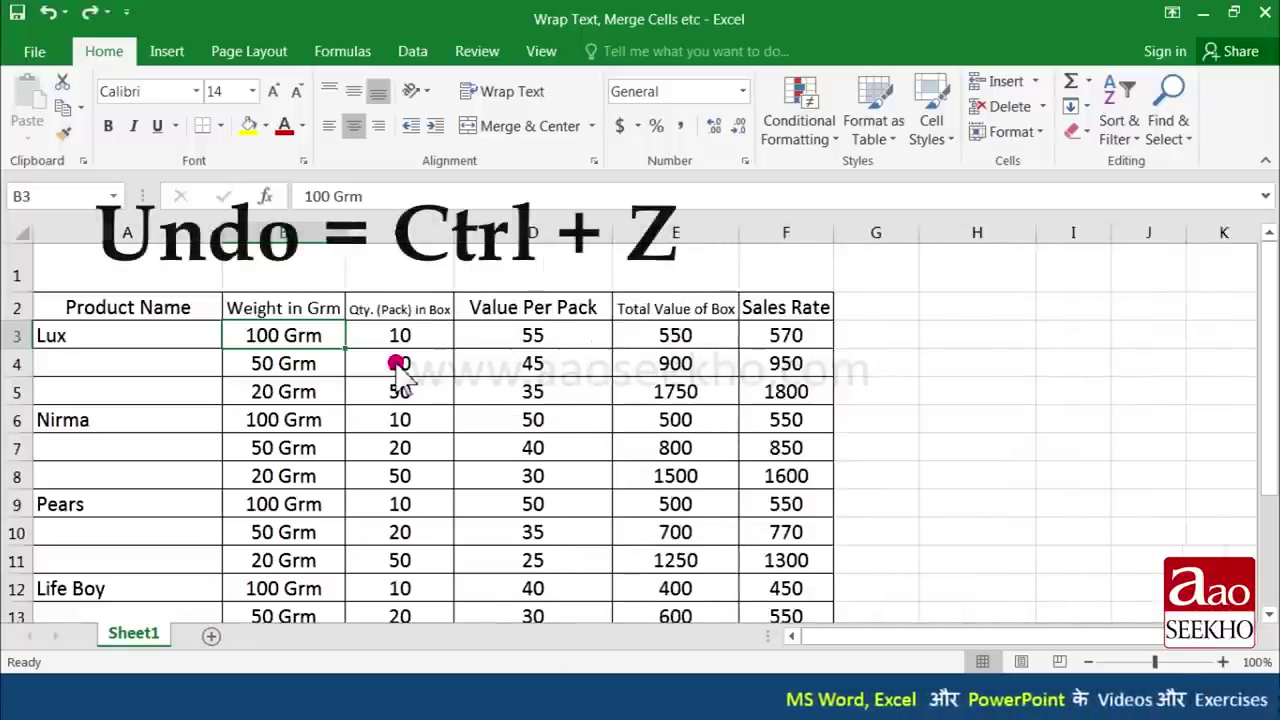
key("ctrl+z")
key("ctrl+z")
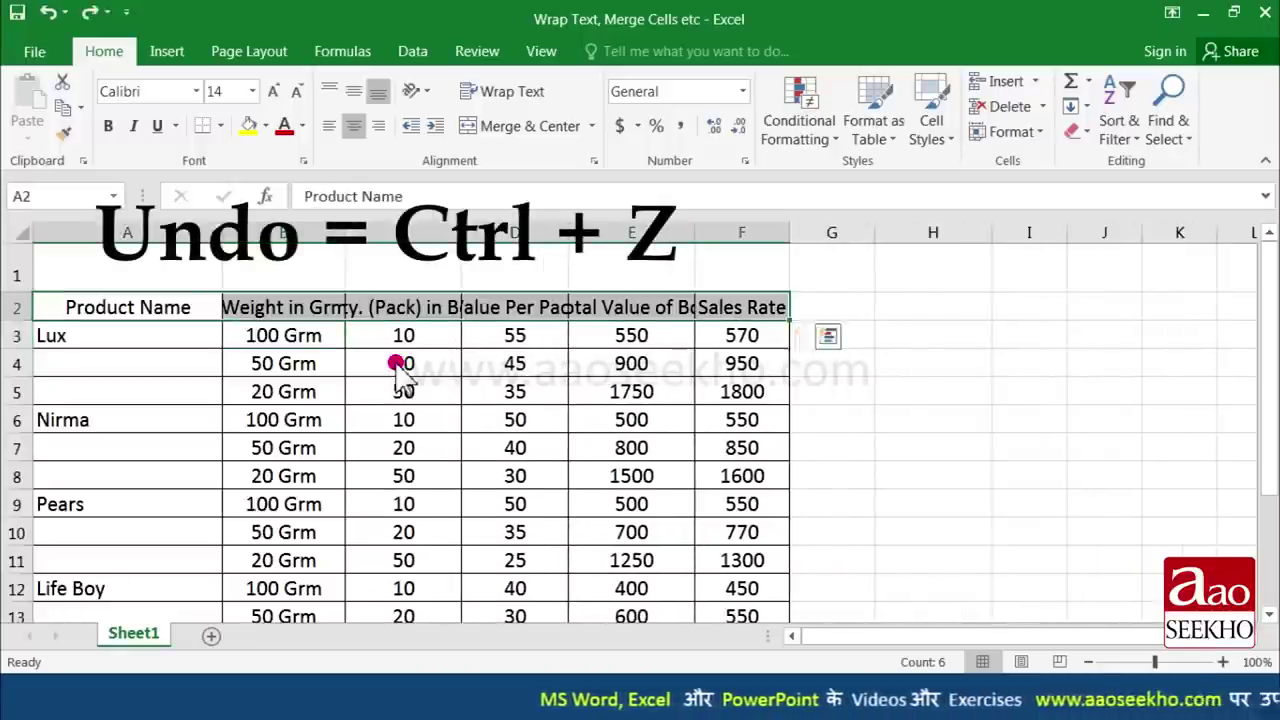
key("ctrl+z")
key("ctrl+z")
key("ctrl+z")
key("ctrl+z")
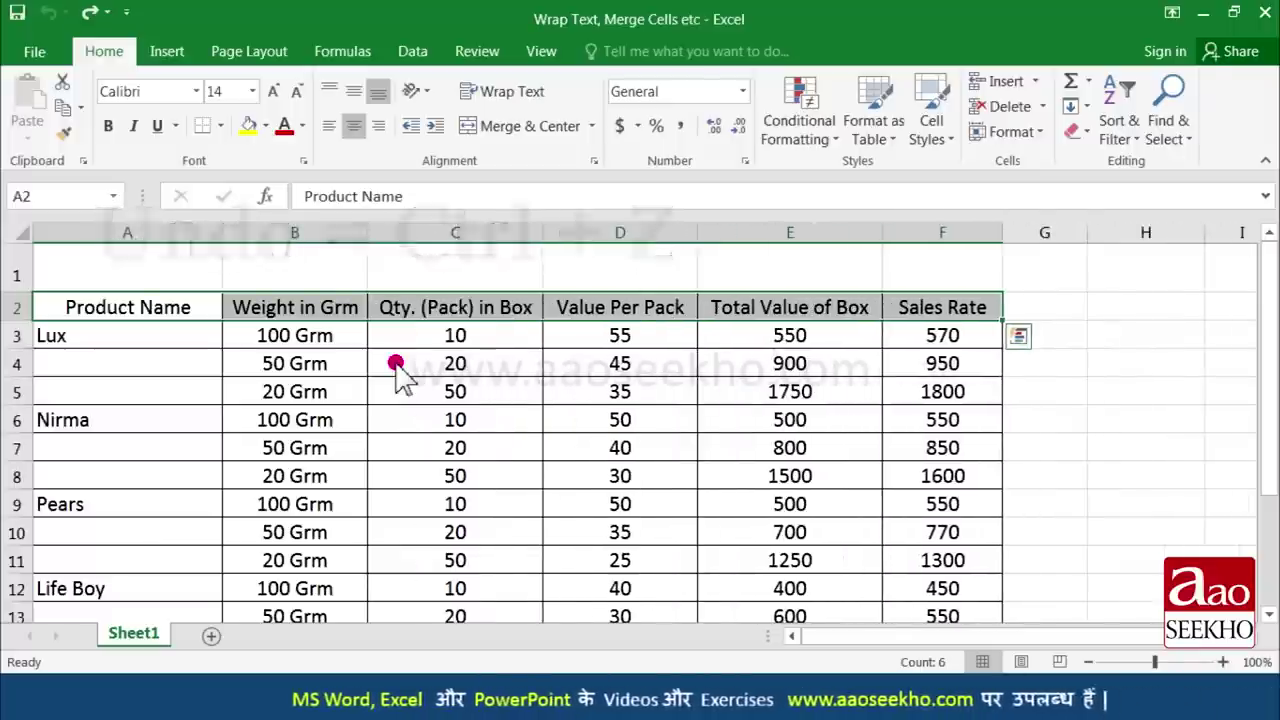
key("ctrl+z")
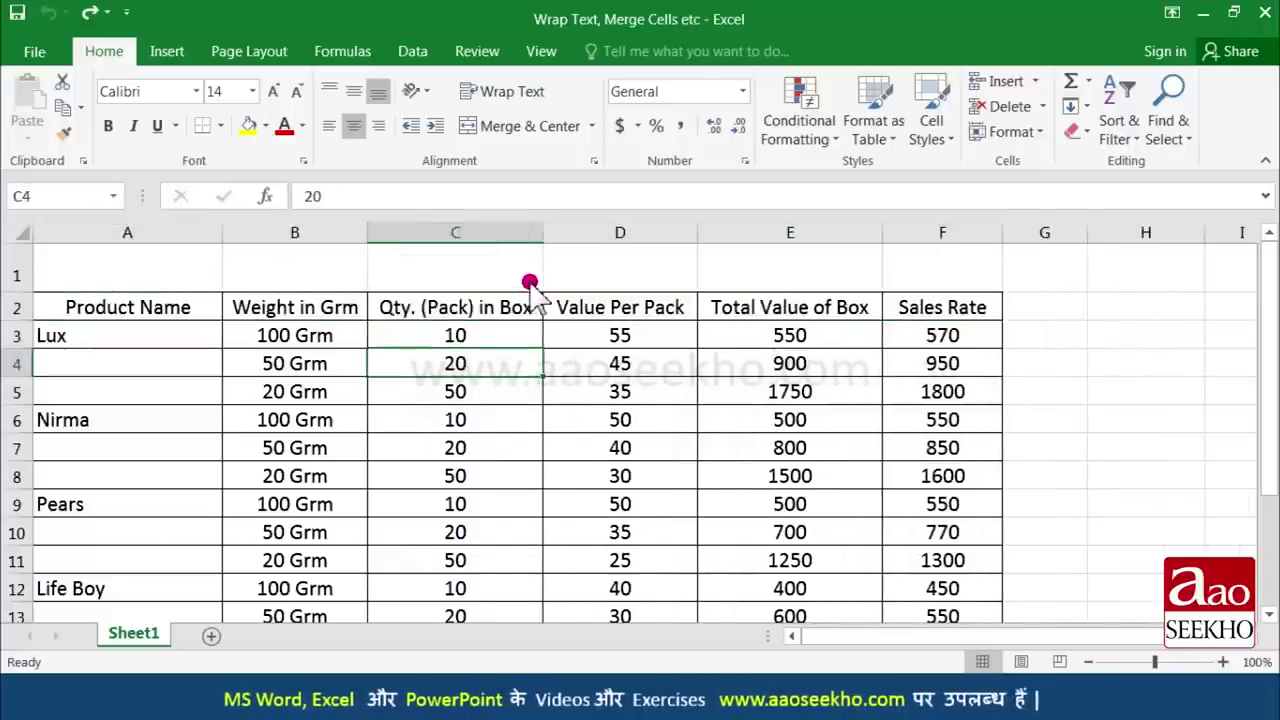
Review the Format Cells alignment settings and close them without changes, leaving C5 selected
left_click(597, 162)
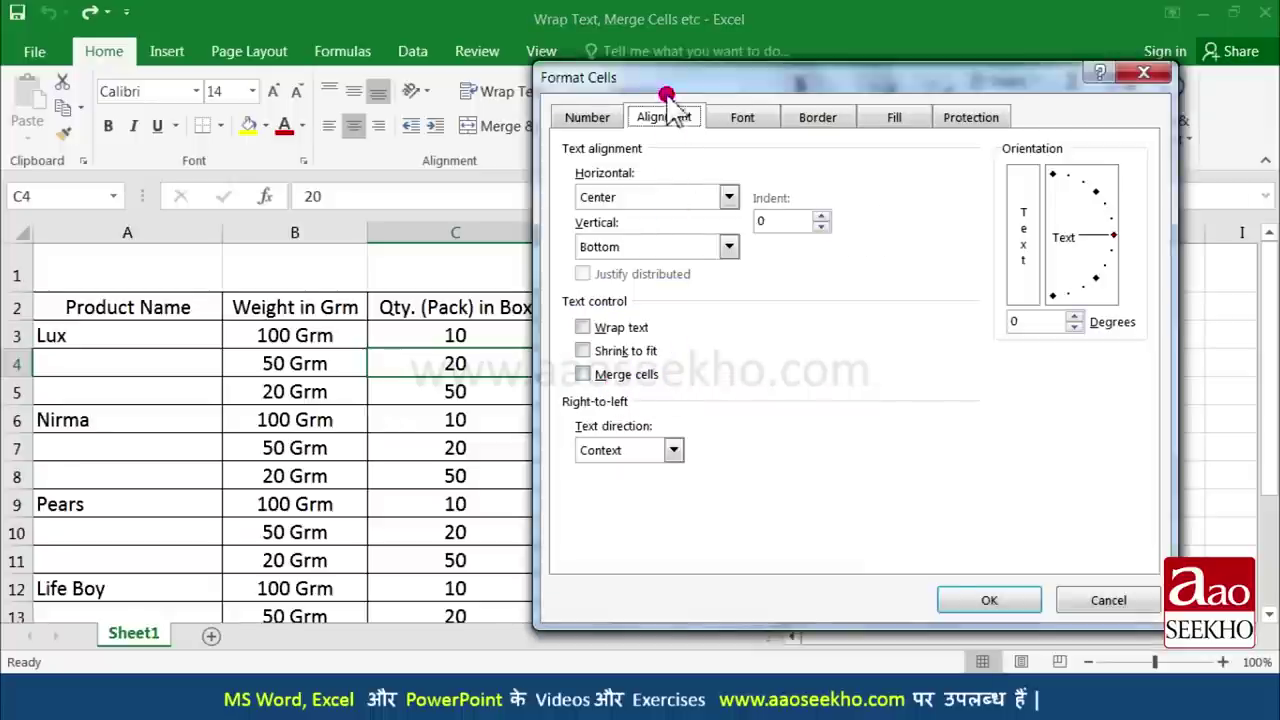
left_click_drag(666, 94, 746, 90)
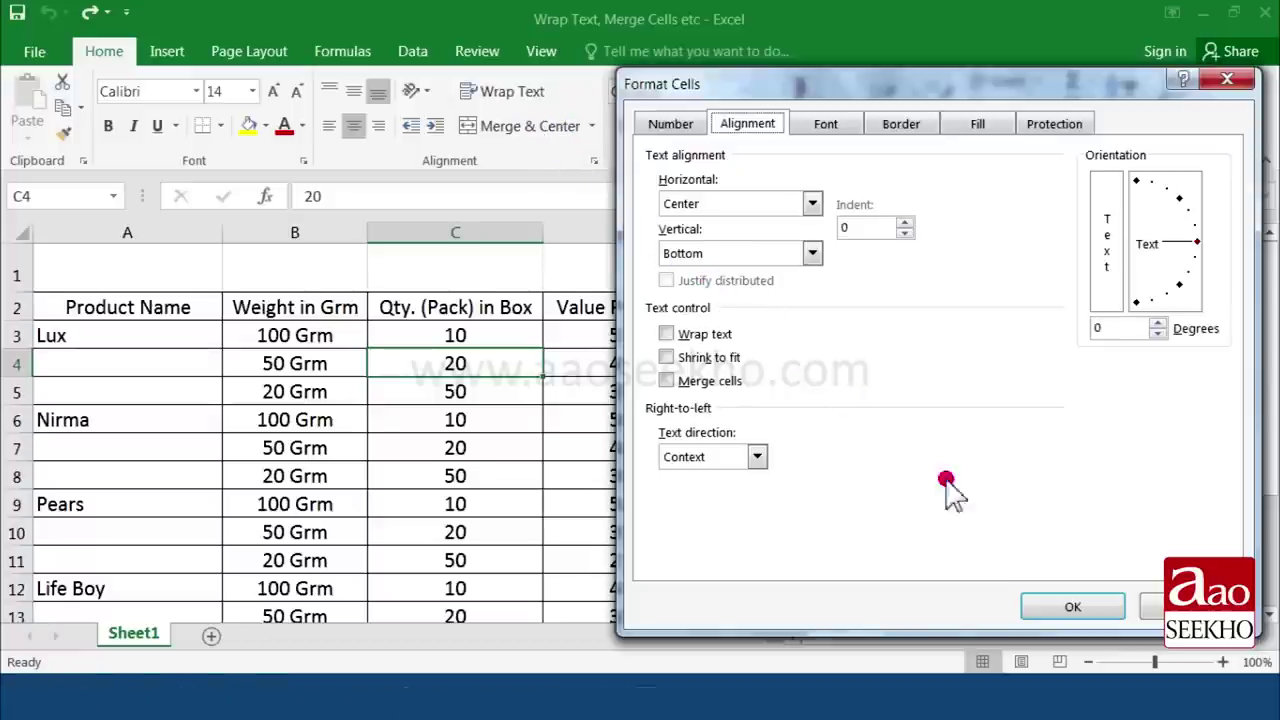
key("Escape")
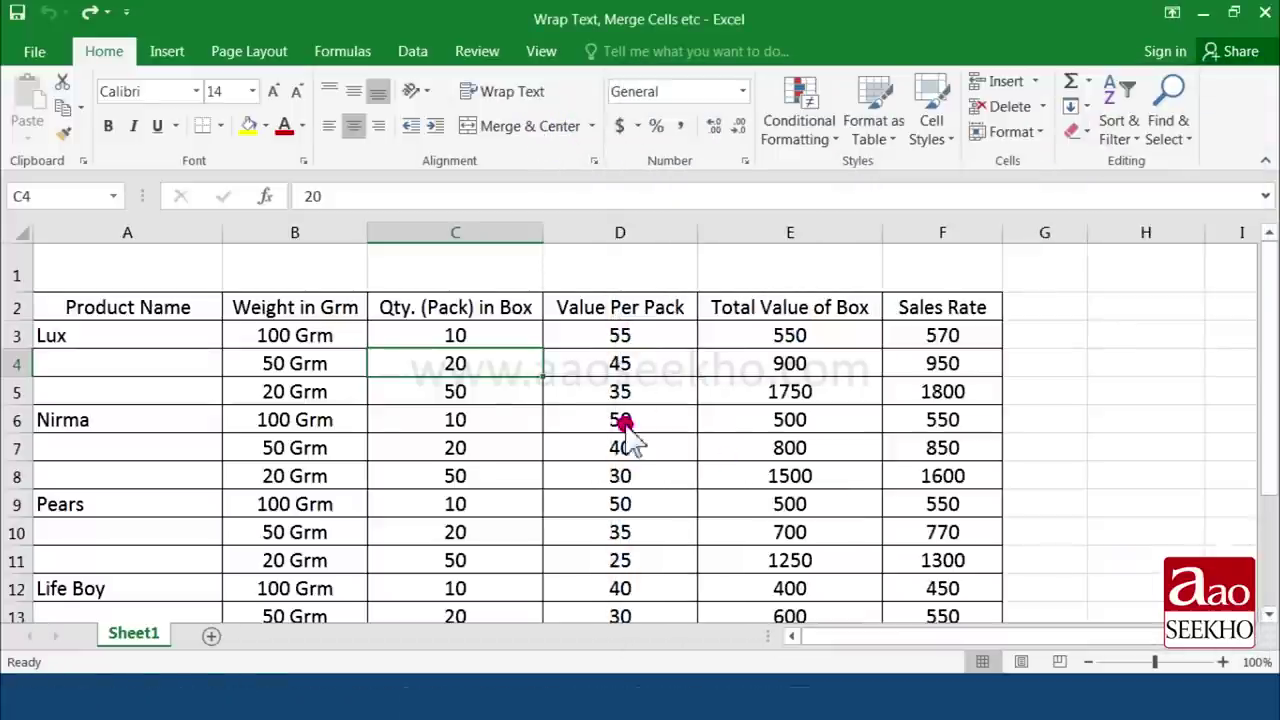
left_click(490, 385)
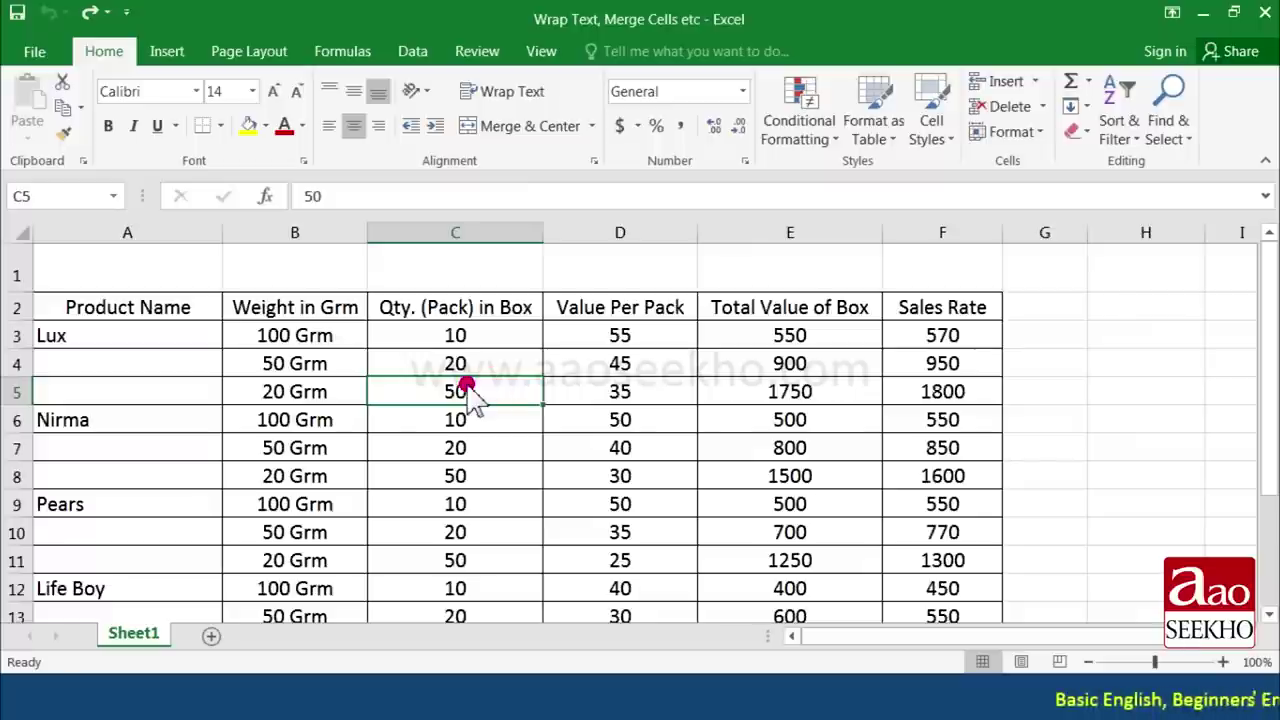
Enter the title 'Sales Report' in cell C1
left_click(445, 280)
type("Sales R")
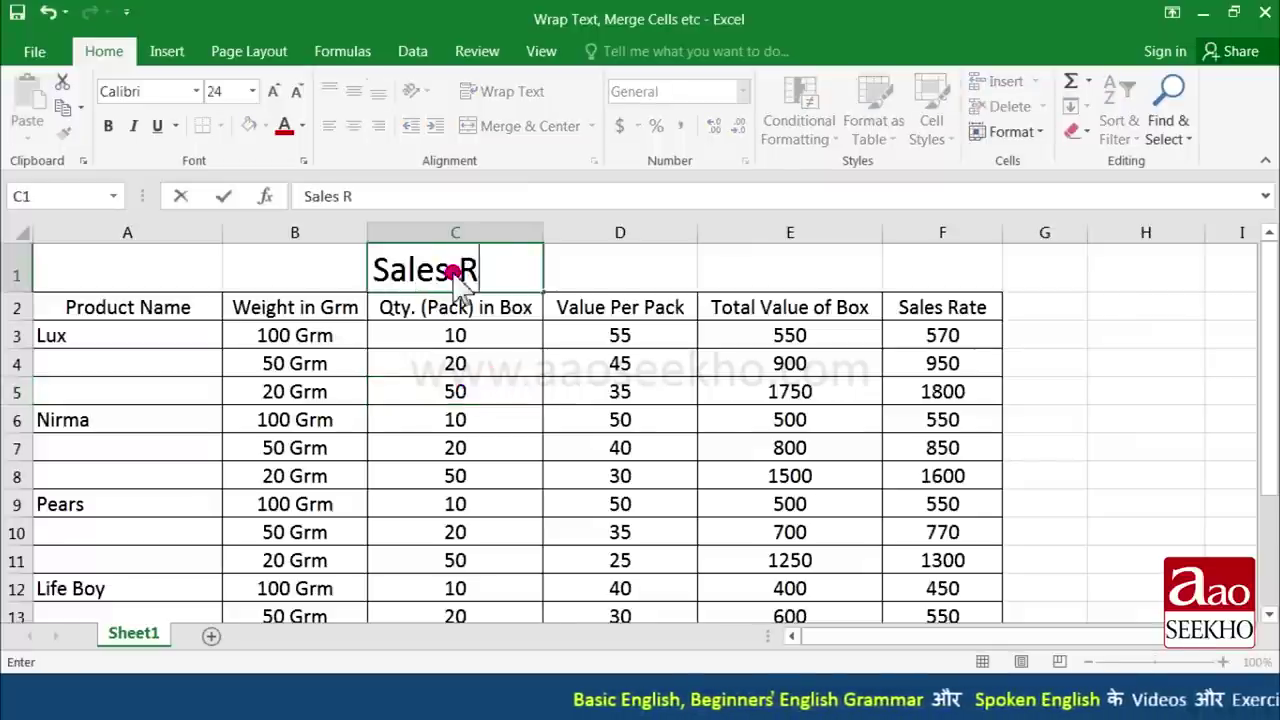
type("eport")
key("Return")
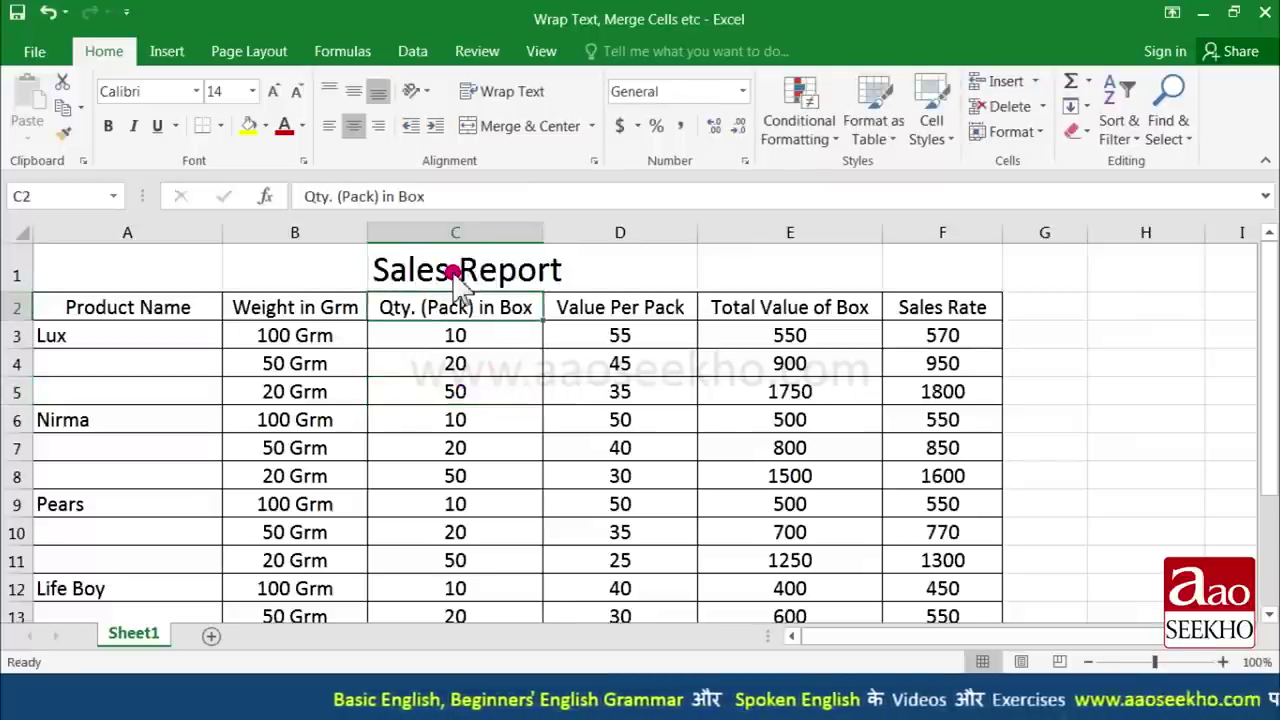
left_click(453, 272)
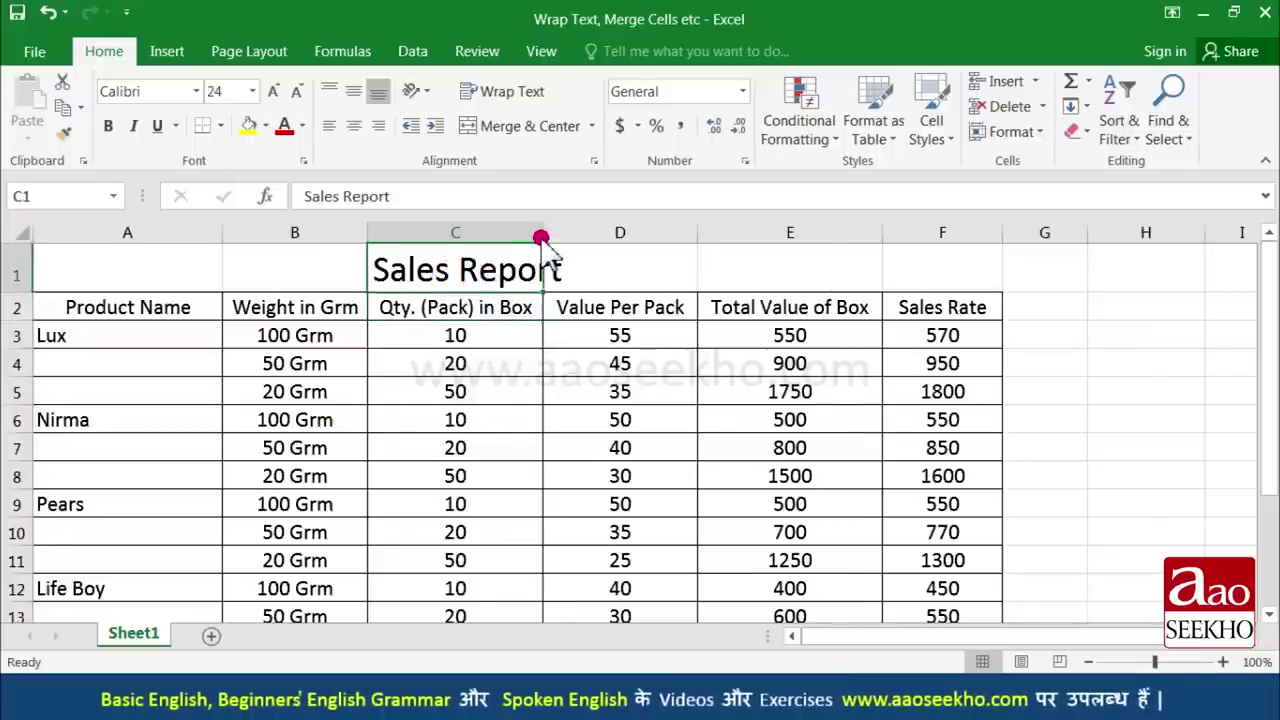
Widen columns C through F, narrow column A slightly, and select A1:F1
left_click_drag(540, 238, 579, 238)
left_click_drag(733, 238, 761, 238)
left_click_drag(946, 238, 969, 238)
left_click_drag(1089, 238, 1118, 240)
left_click_drag(223, 238, 210, 238)
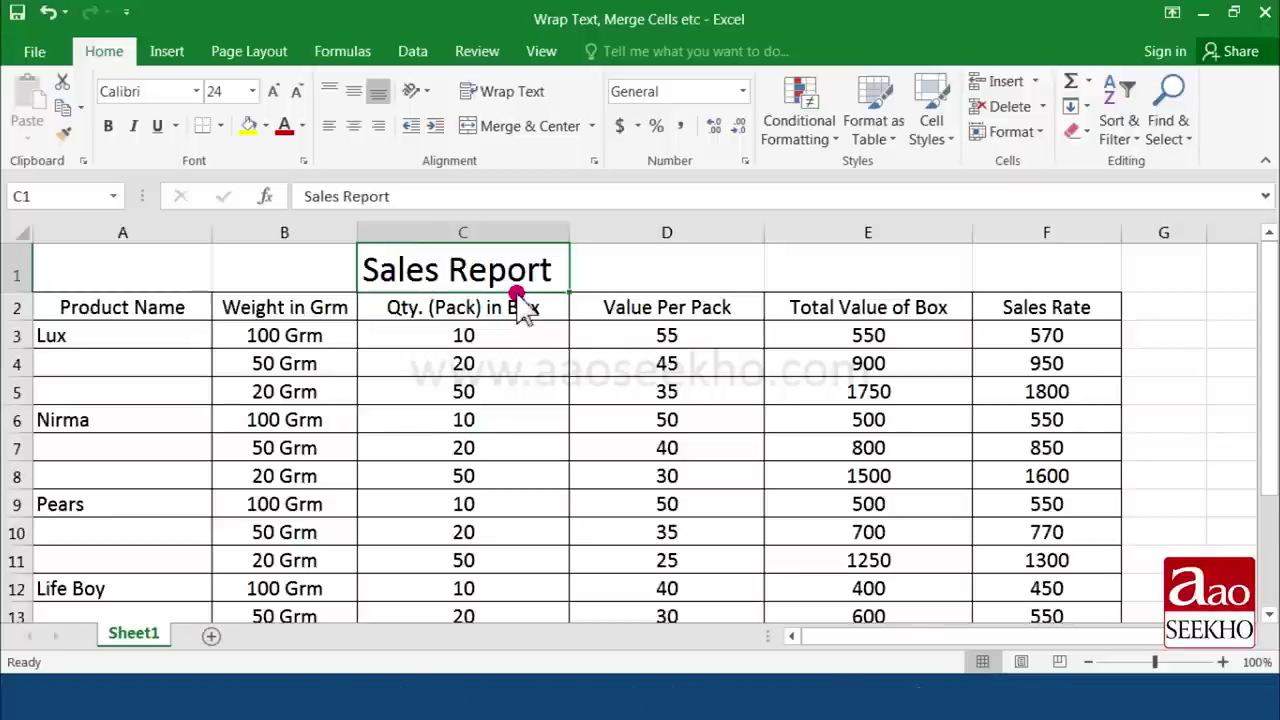
left_click_drag(198, 275, 997, 285)
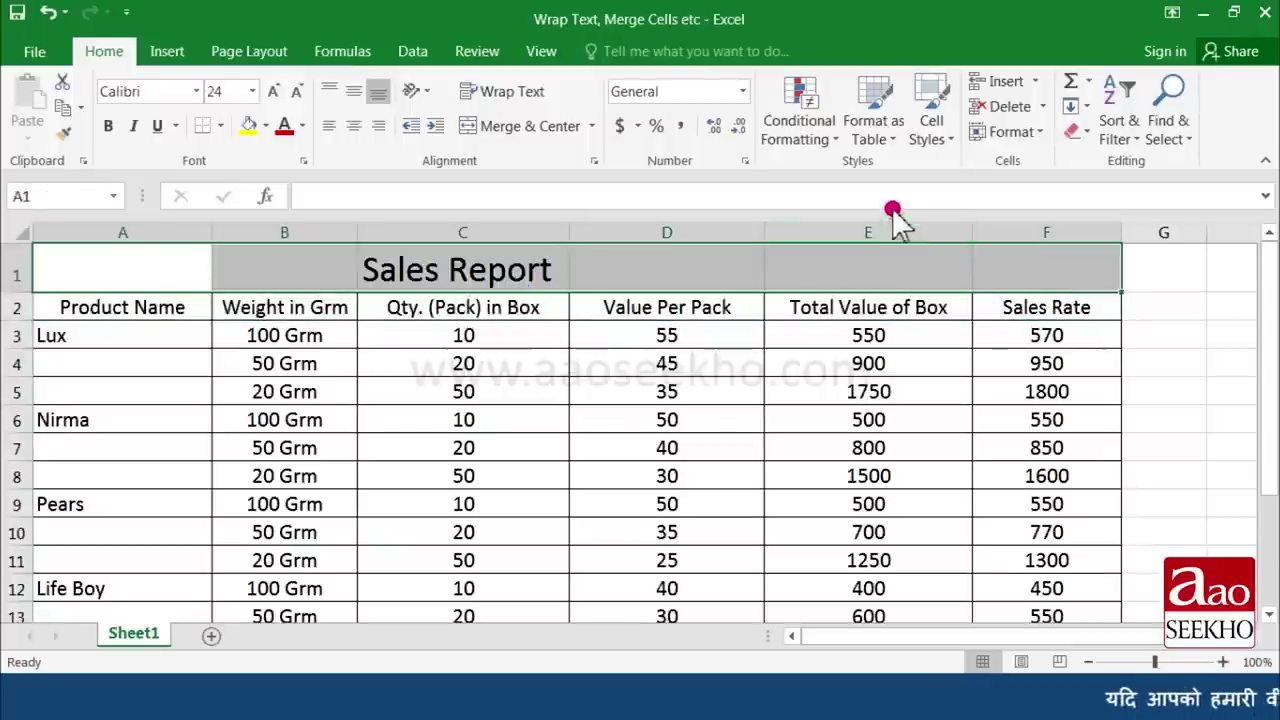
Merge and center 'Sales Report' across A1:F1, then narrow columns D, E, C and A
left_click(592, 126)
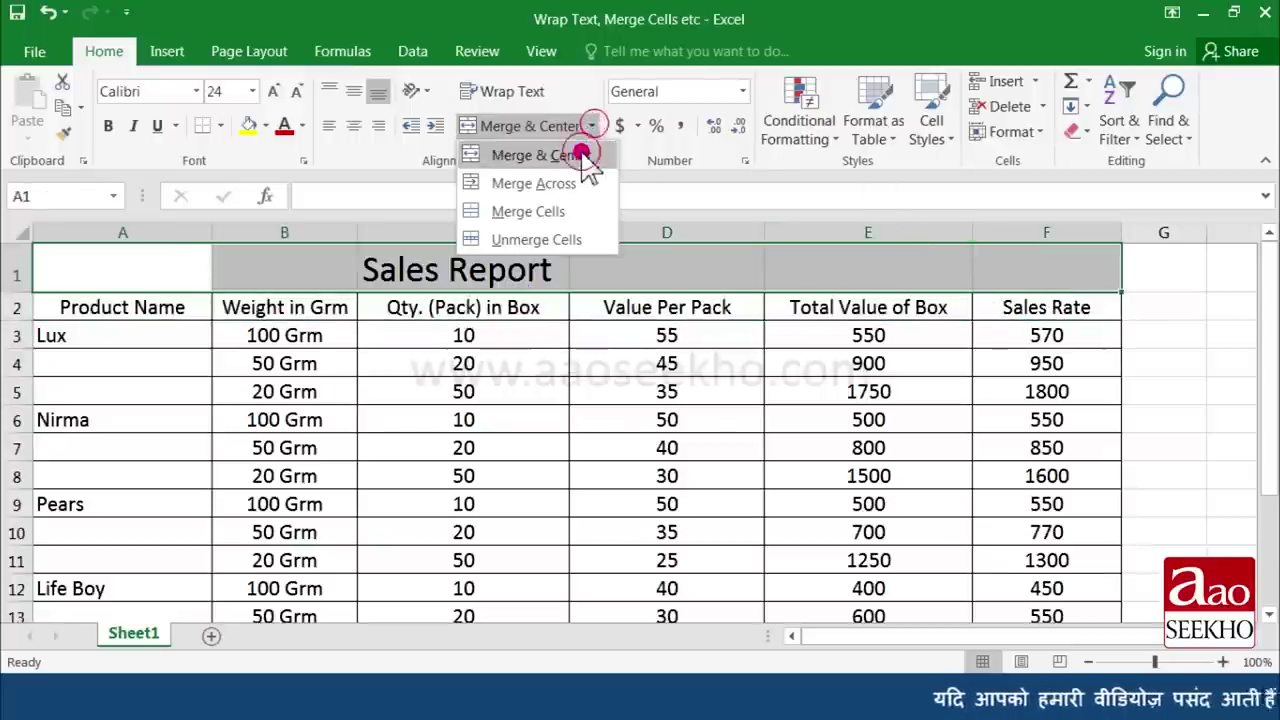
left_click(505, 240)
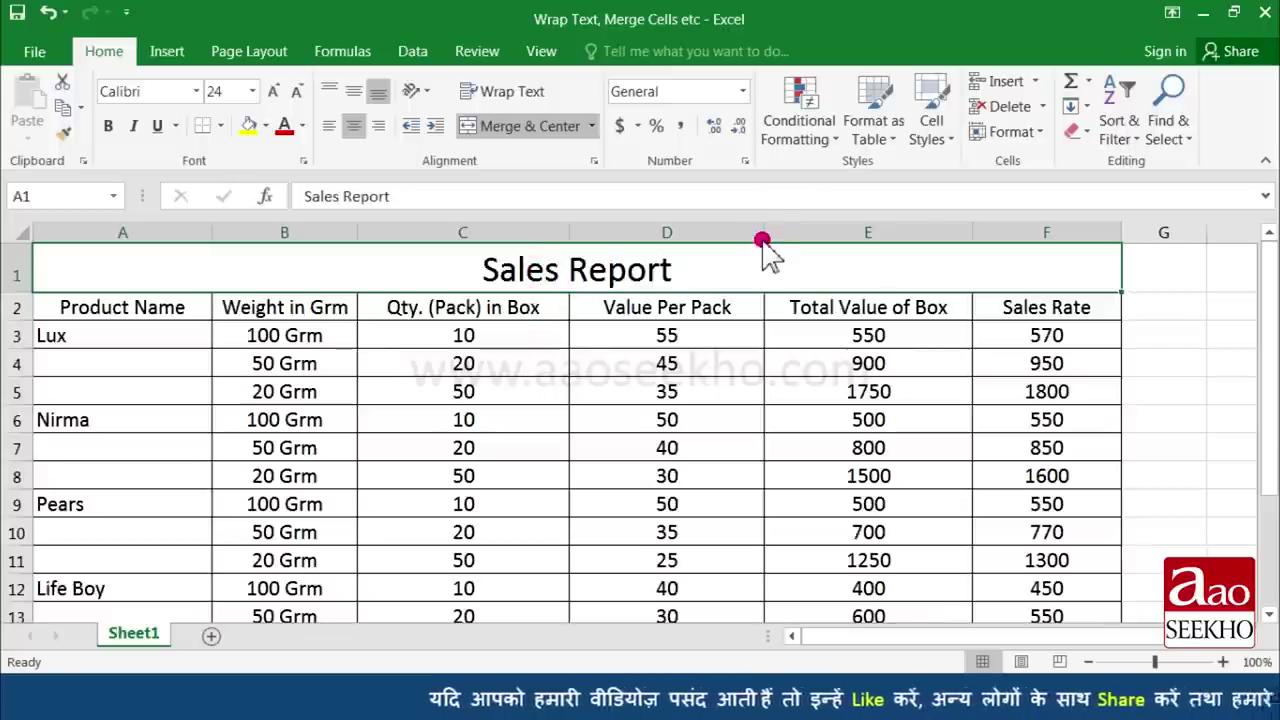
left_click_drag(764, 232, 718, 234)
left_click_drag(926, 234, 876, 234)
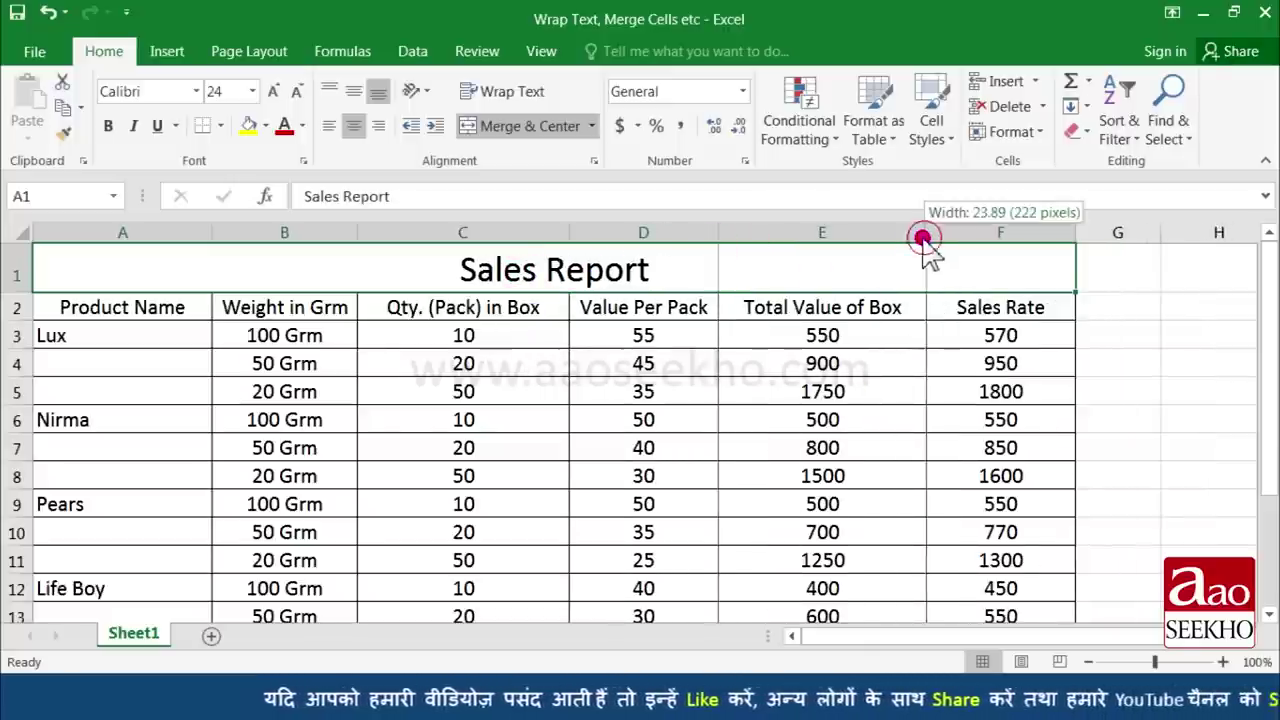
left_click_drag(569, 232, 541, 234)
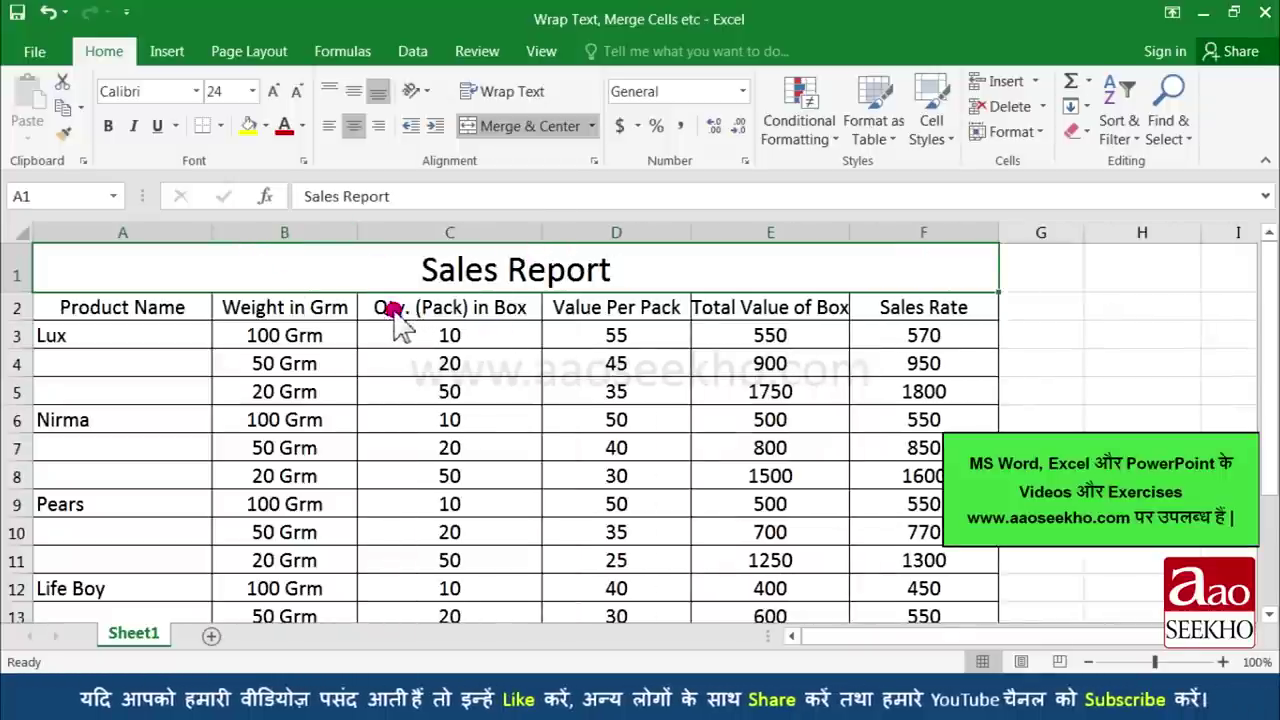
mouse_move(212, 233)
left_mouse_down()
mouse_move(193, 236)
mouse_move(229, 236)
left_mouse_up()
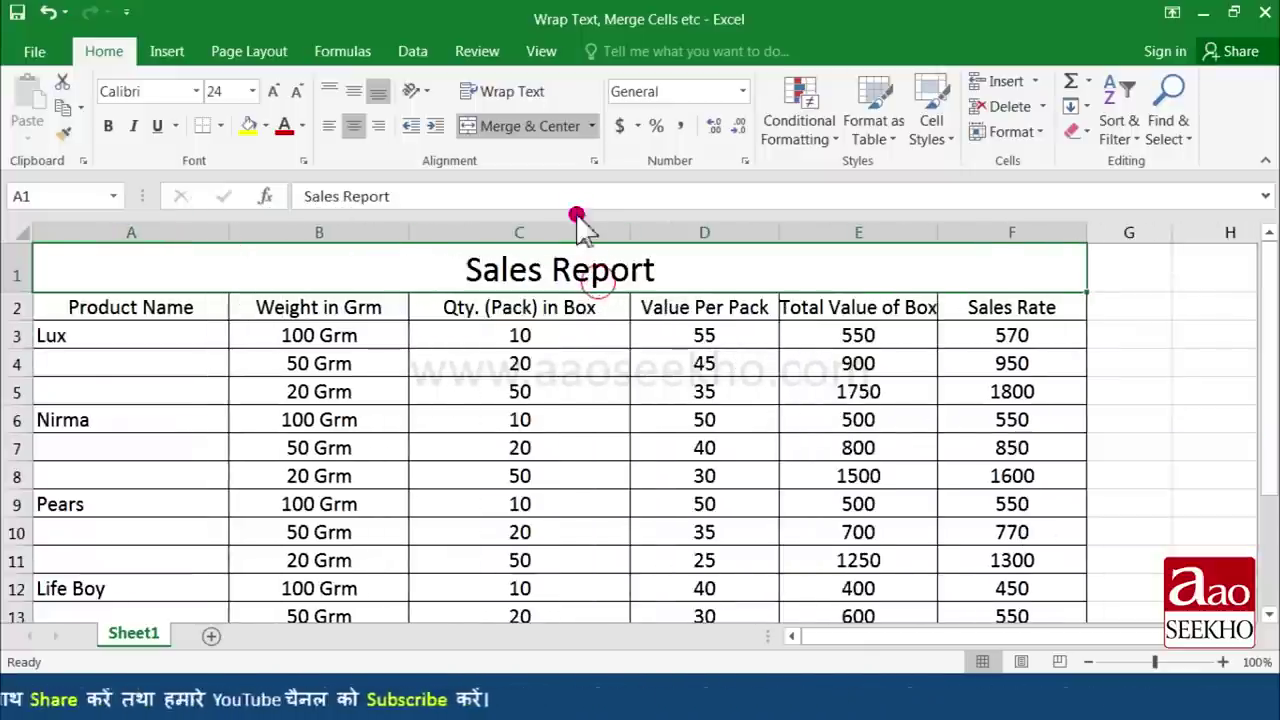
Unmerge the title row so 'Sales Report' sits left-aligned in A1 alone
left_click(593, 127)
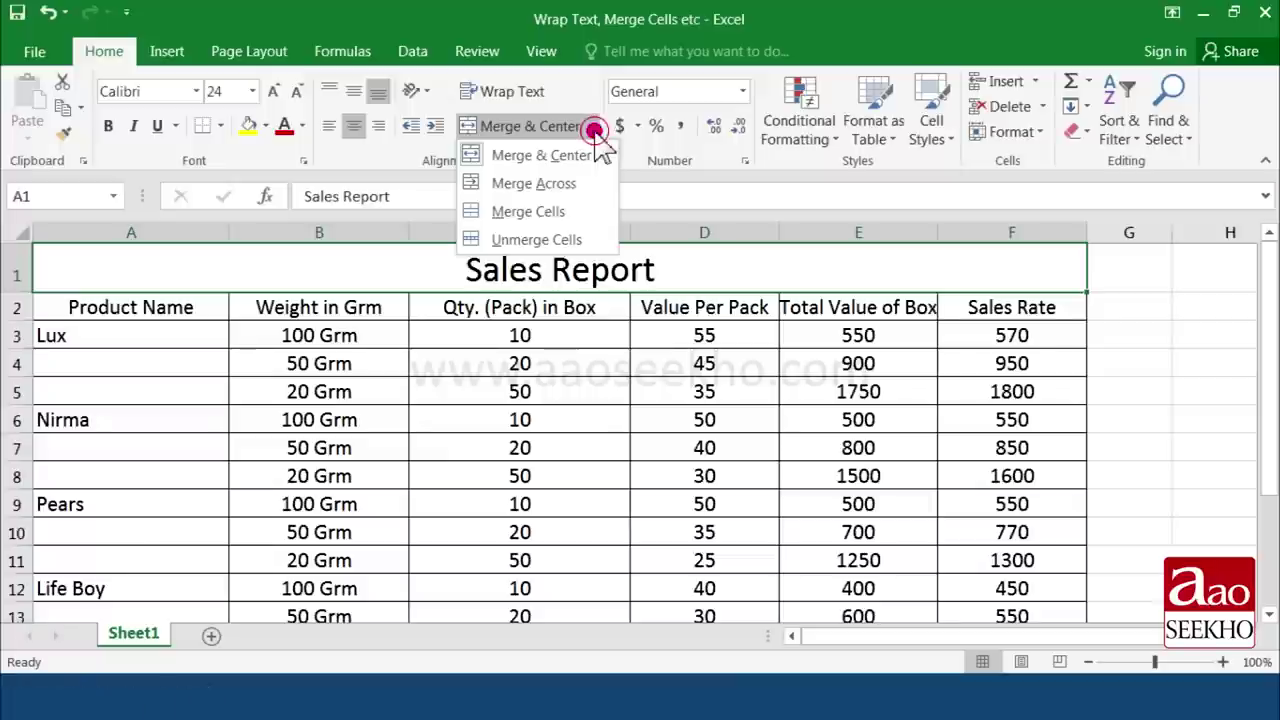
left_click(563, 239)
left_click(214, 279)
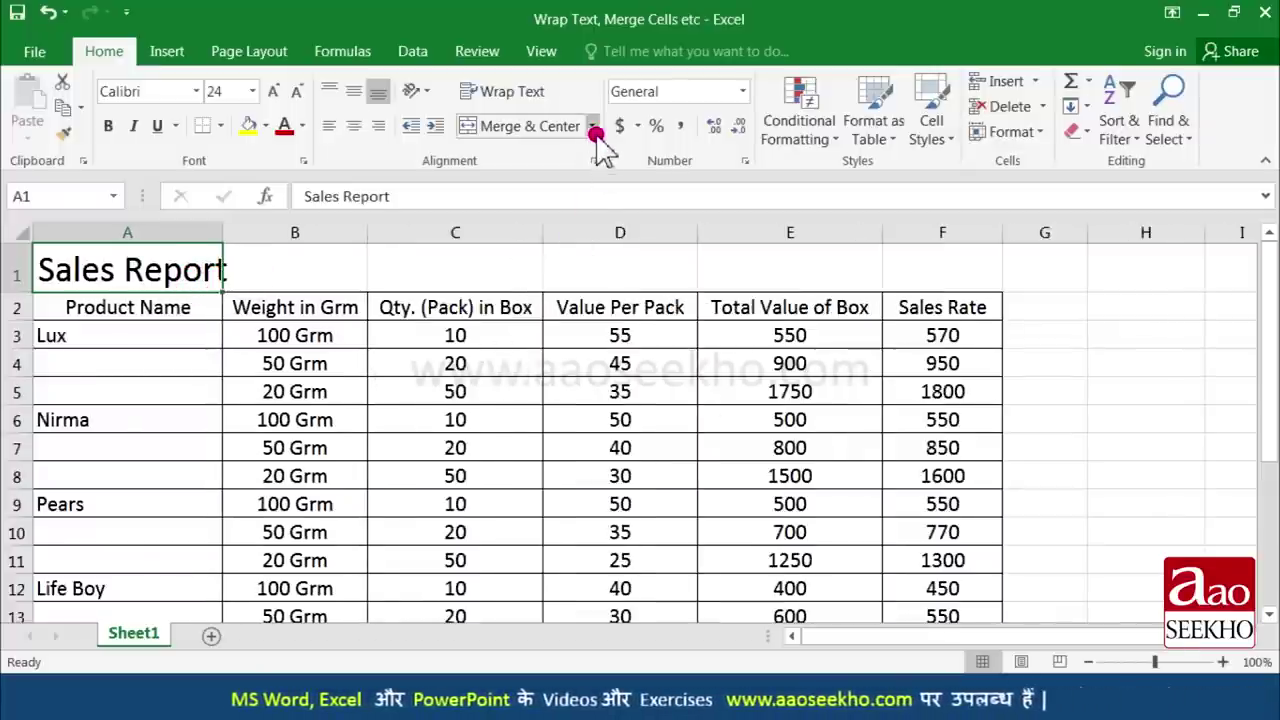
left_click(594, 127)
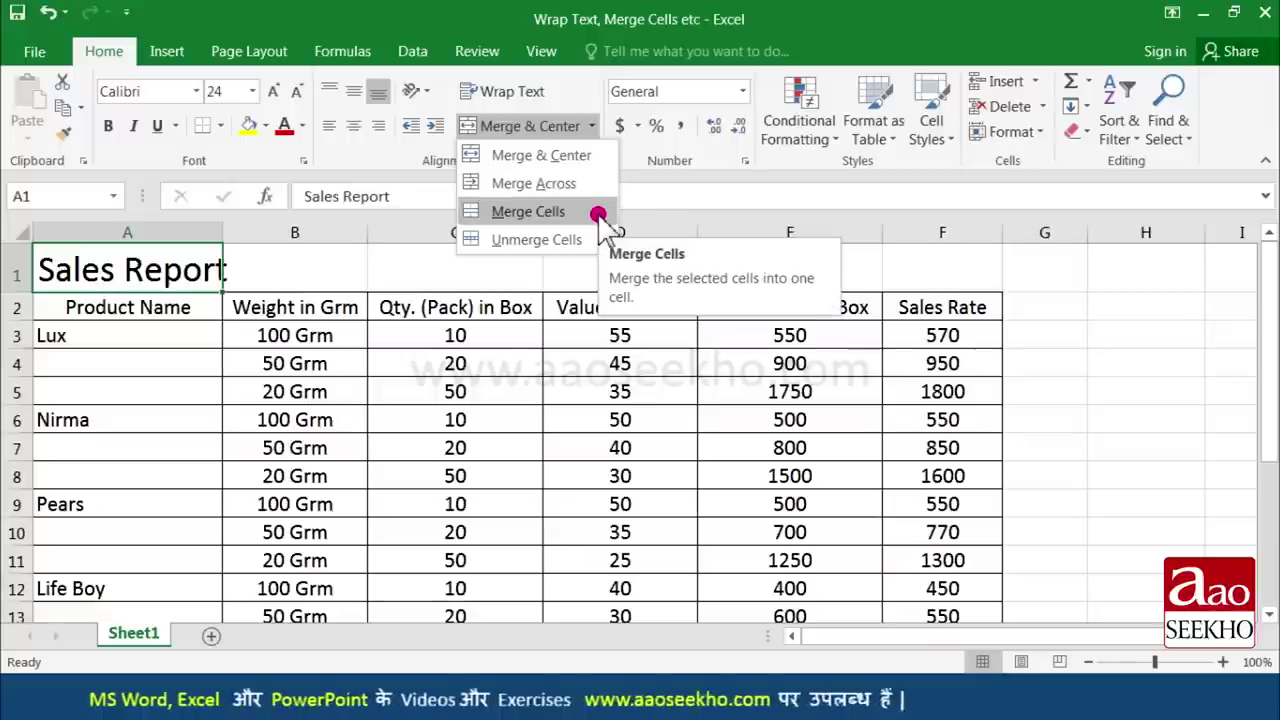
left_click(385, 360)
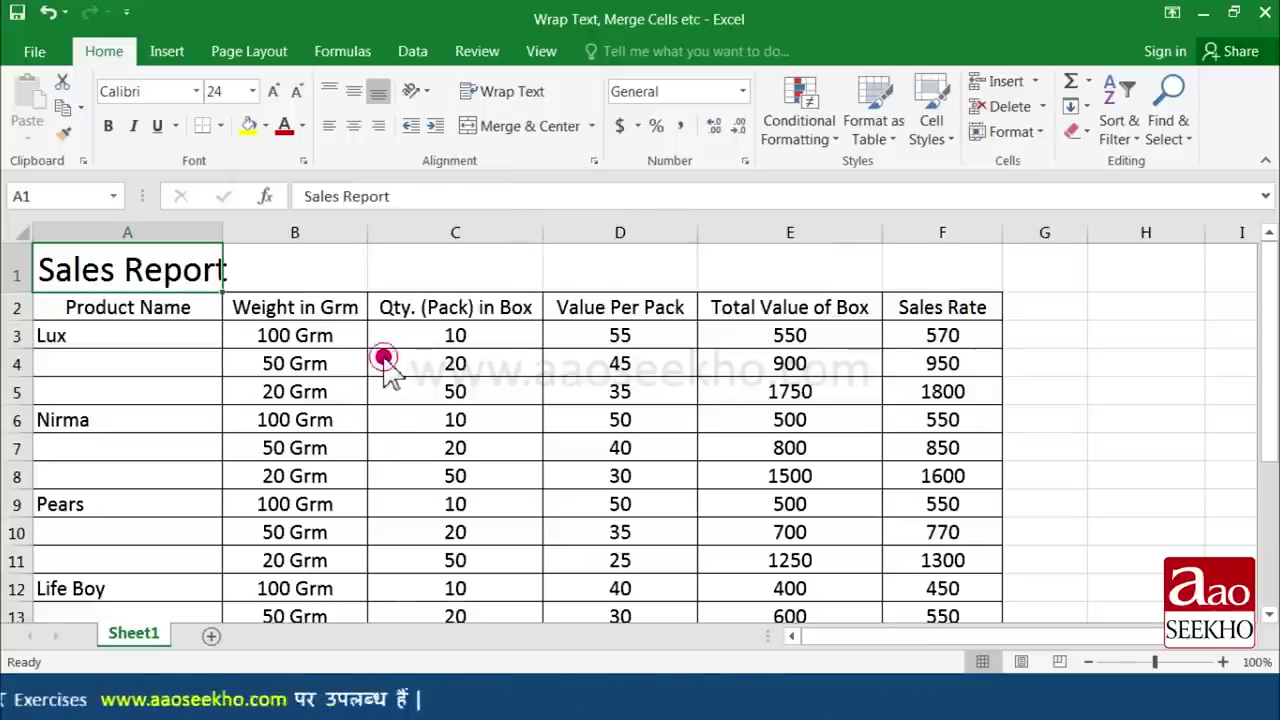
Select the numbers 1–4 block A20:C23 and open the Merge & Center options
scroll(385, 360, "down", 4)
scroll(385, 360, "down", 1)
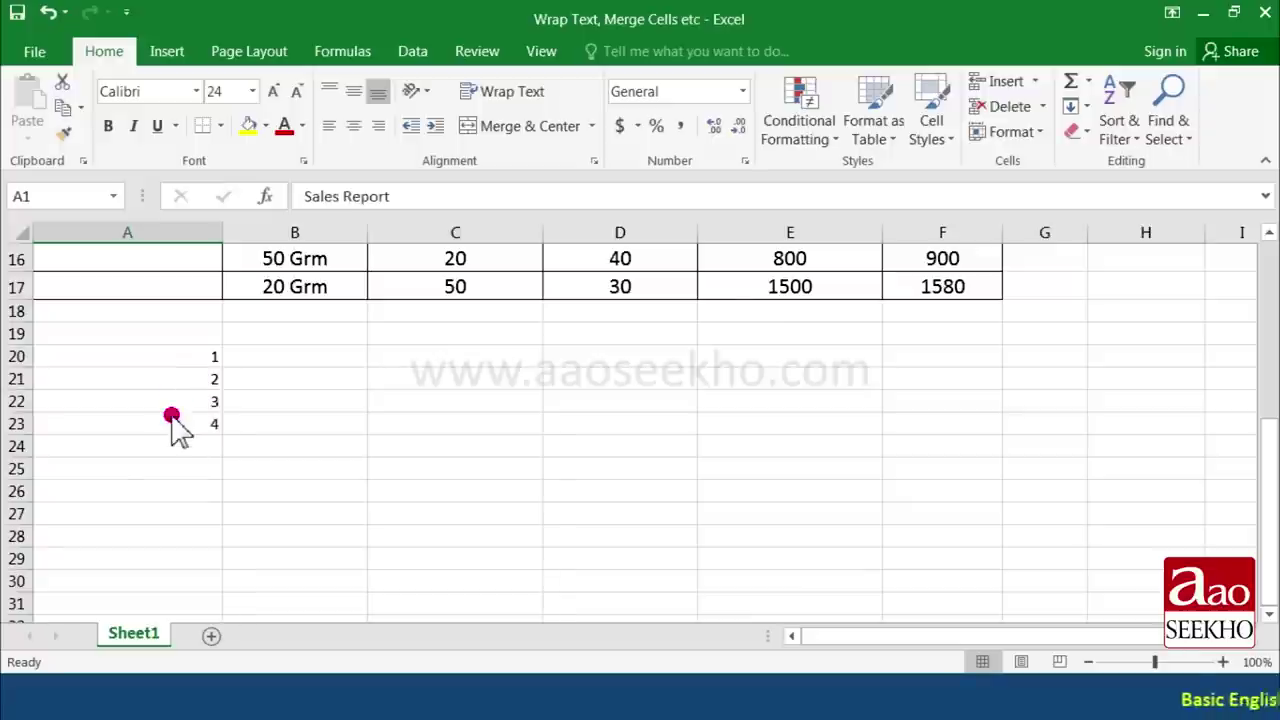
left_click(187, 358)
left_click_drag(187, 360, 450, 434)
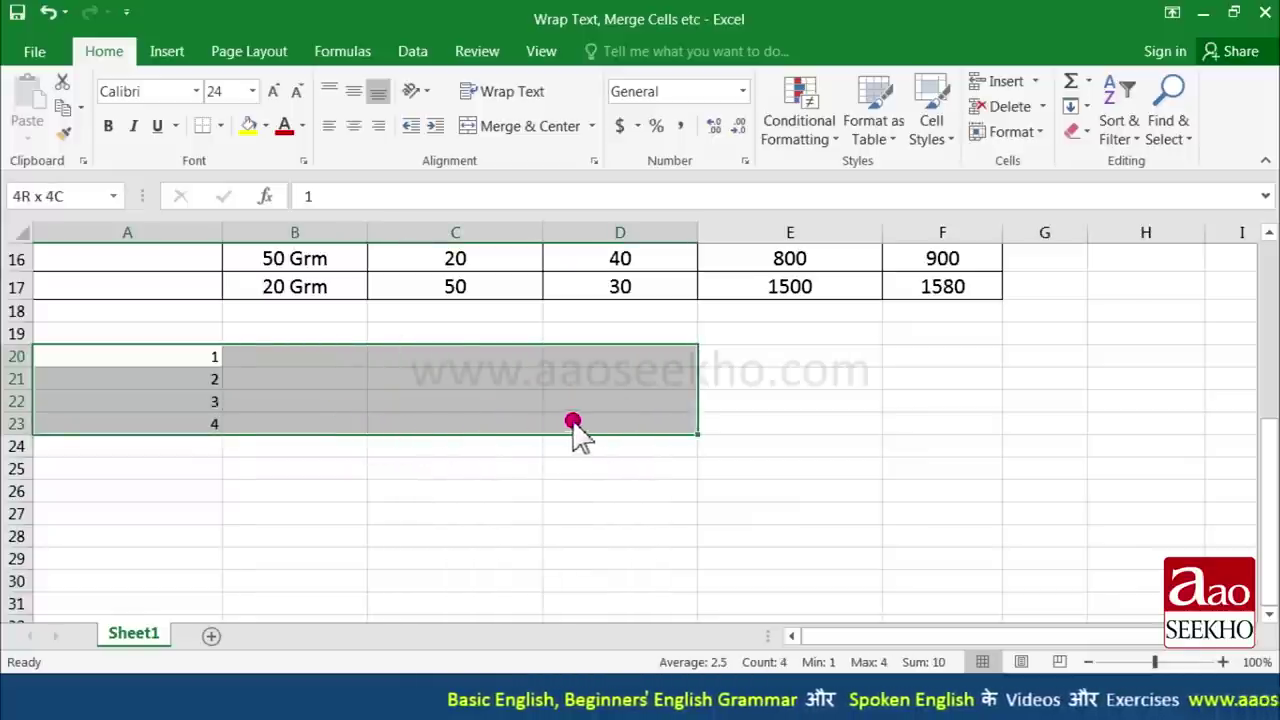
mouse_move(450, 434)
left_mouse_down()
mouse_move(800, 414)
mouse_move(507, 420)
left_mouse_up()
left_click(591, 126)
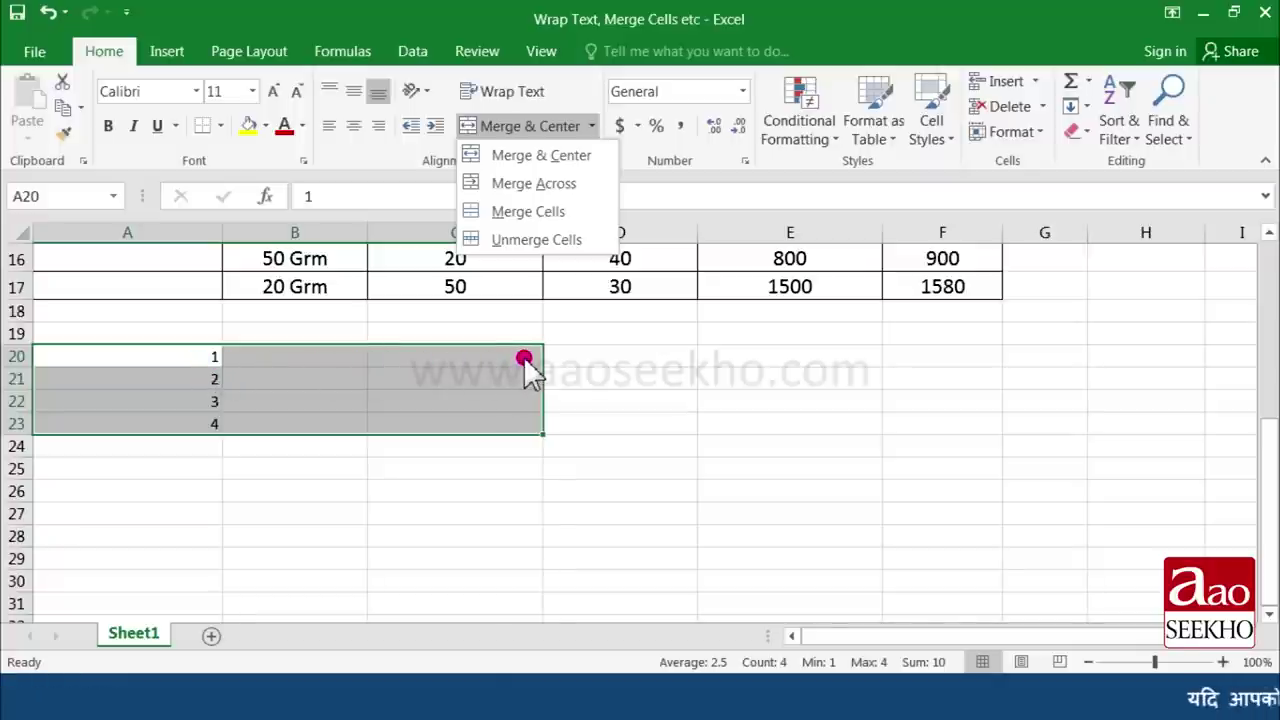
Apply Merge Across to rows 20–23 over A–C and click each merged row to verify
left_click(578, 184)
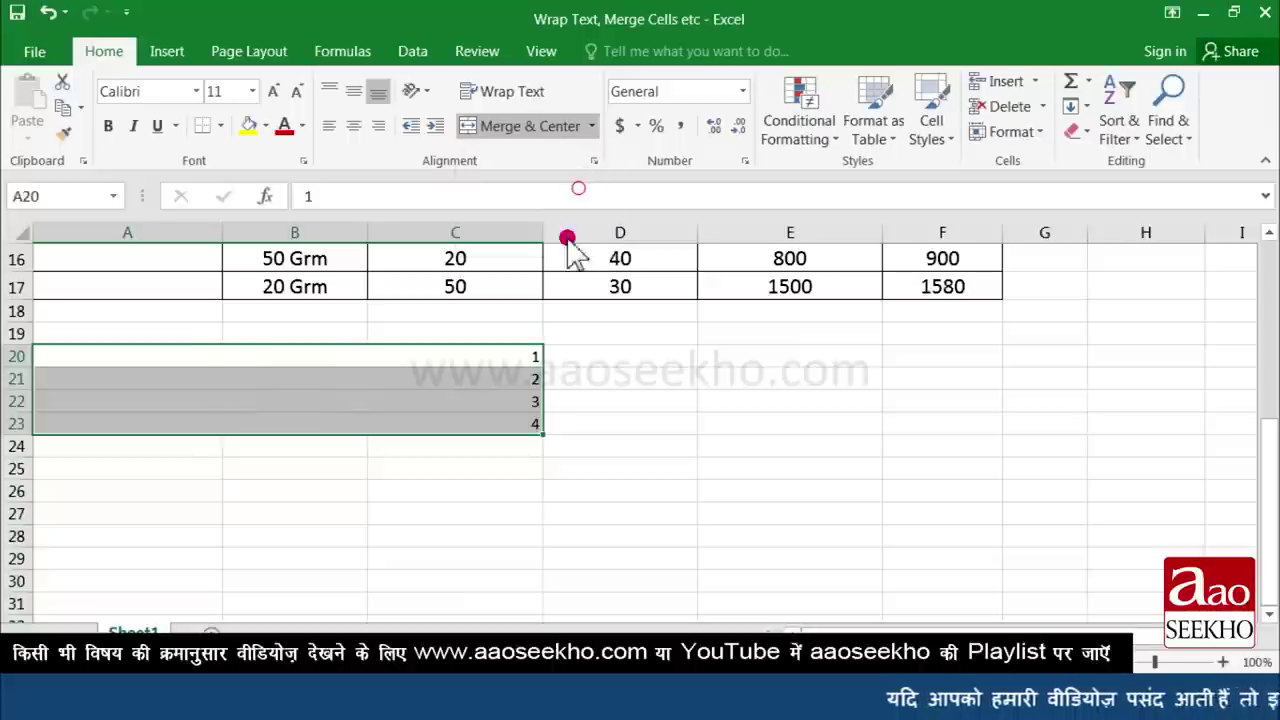
left_click(500, 406)
left_click(352, 362)
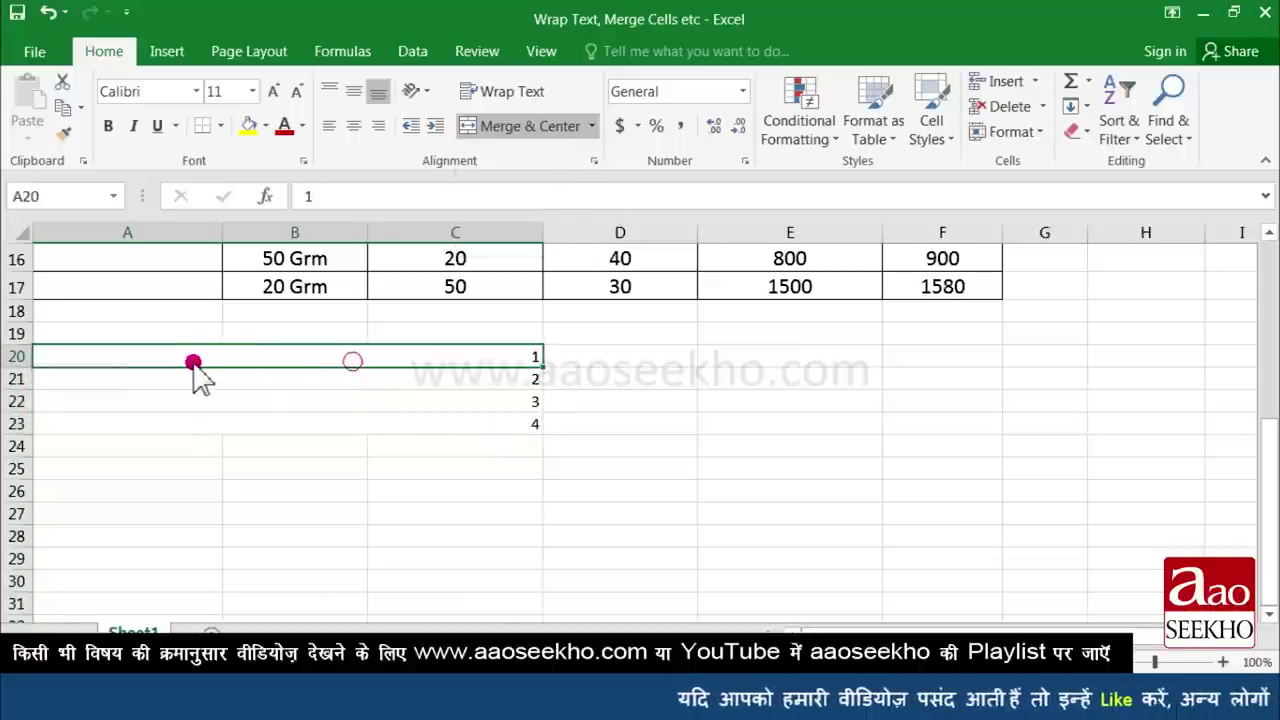
left_click(251, 380)
left_click(224, 404)
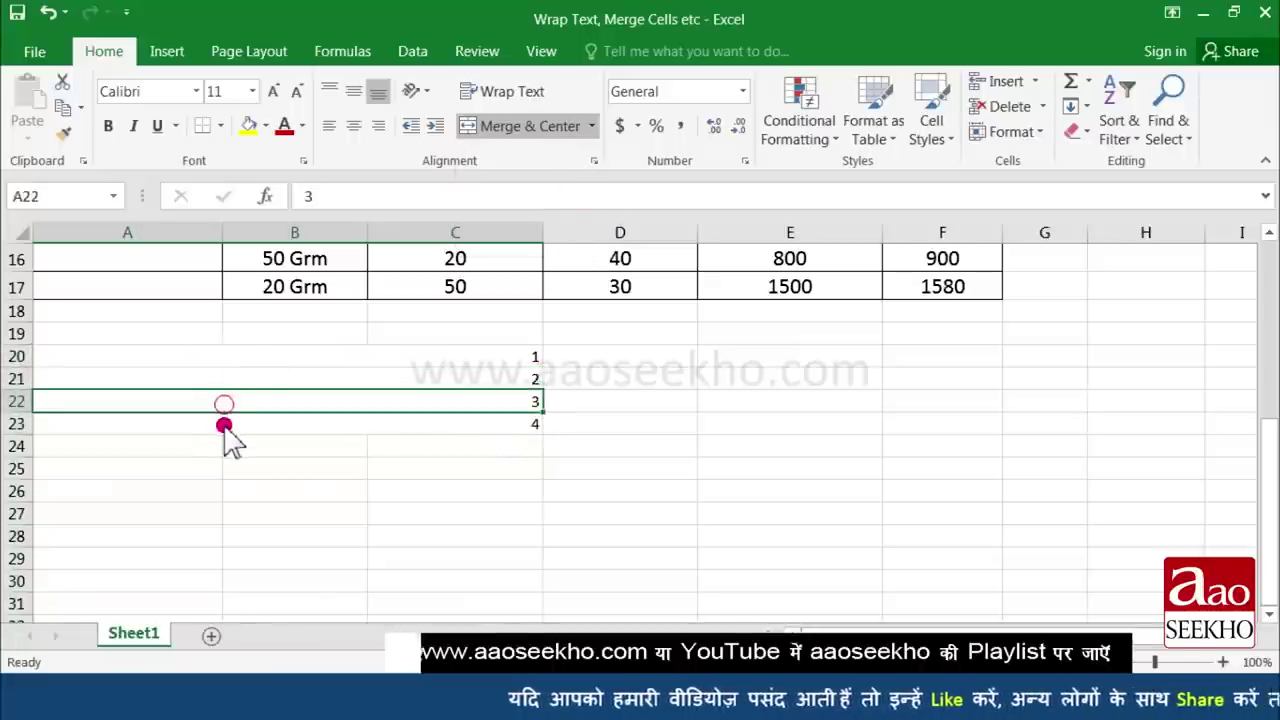
left_click(224, 425)
left_click(220, 358)
left_click(244, 382)
left_click(241, 403)
left_click(237, 425)
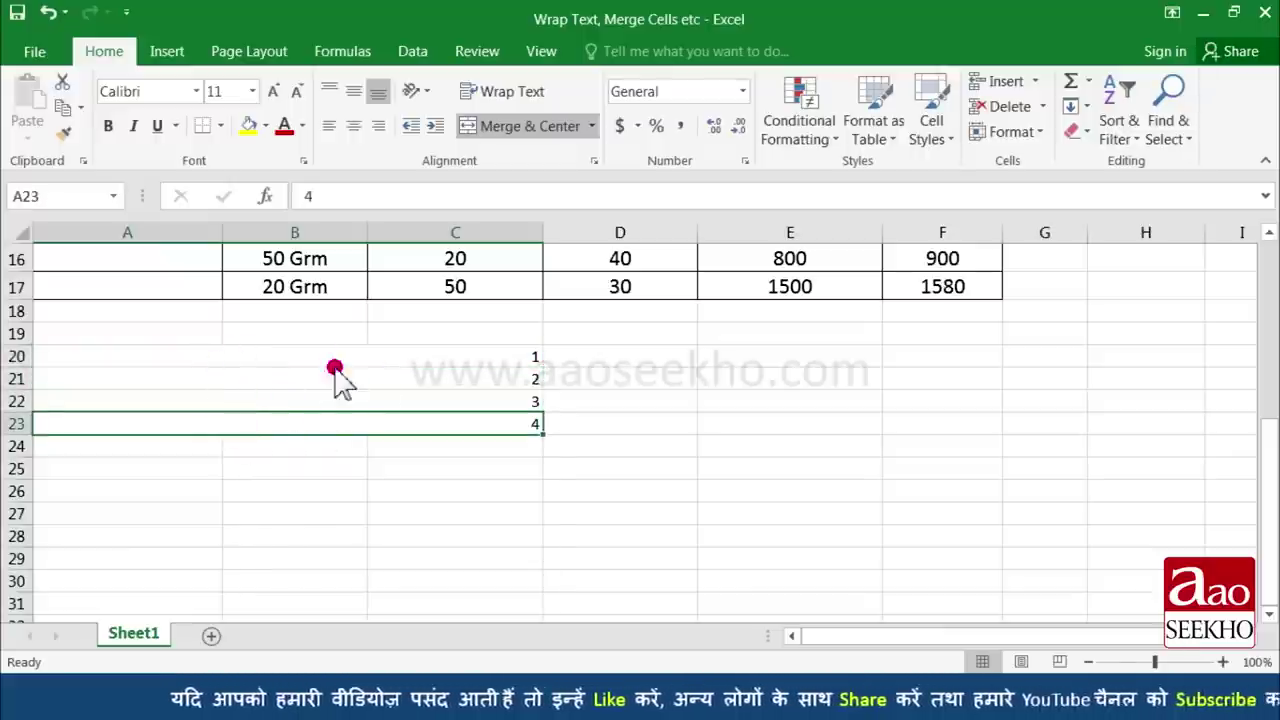
left_click(286, 357)
left_click(285, 381)
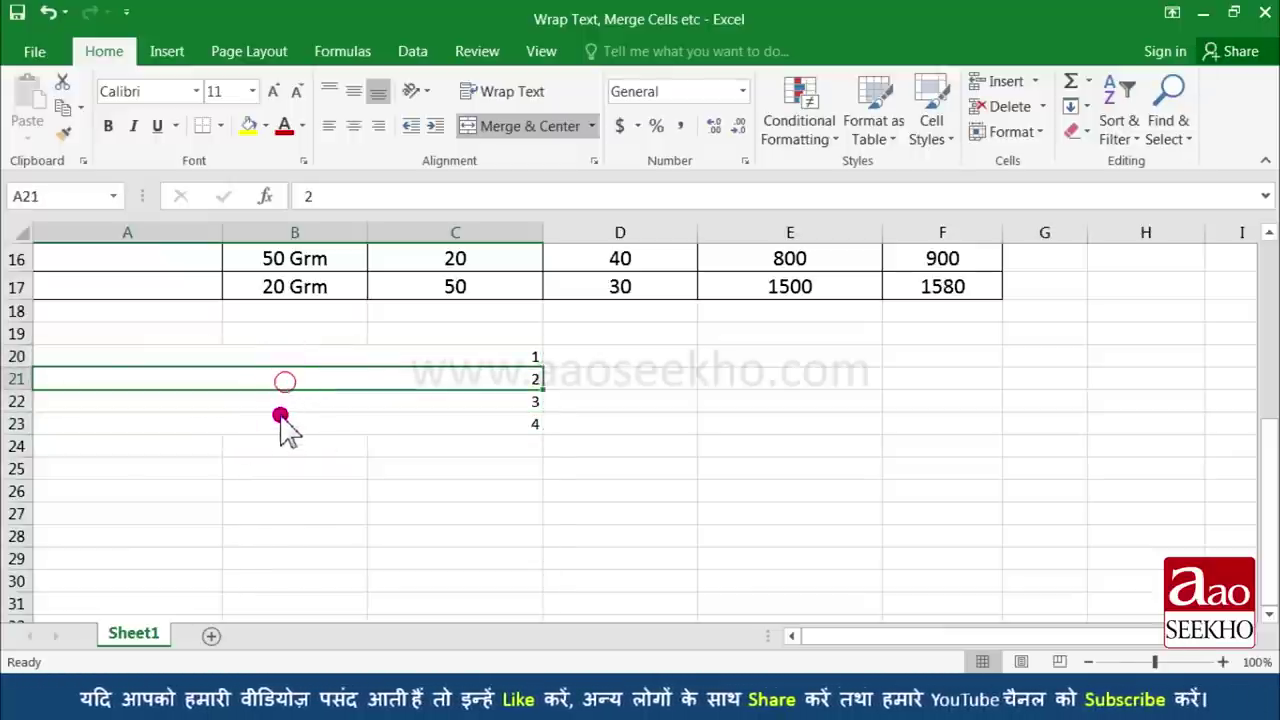
left_click(279, 408)
left_click(279, 414)
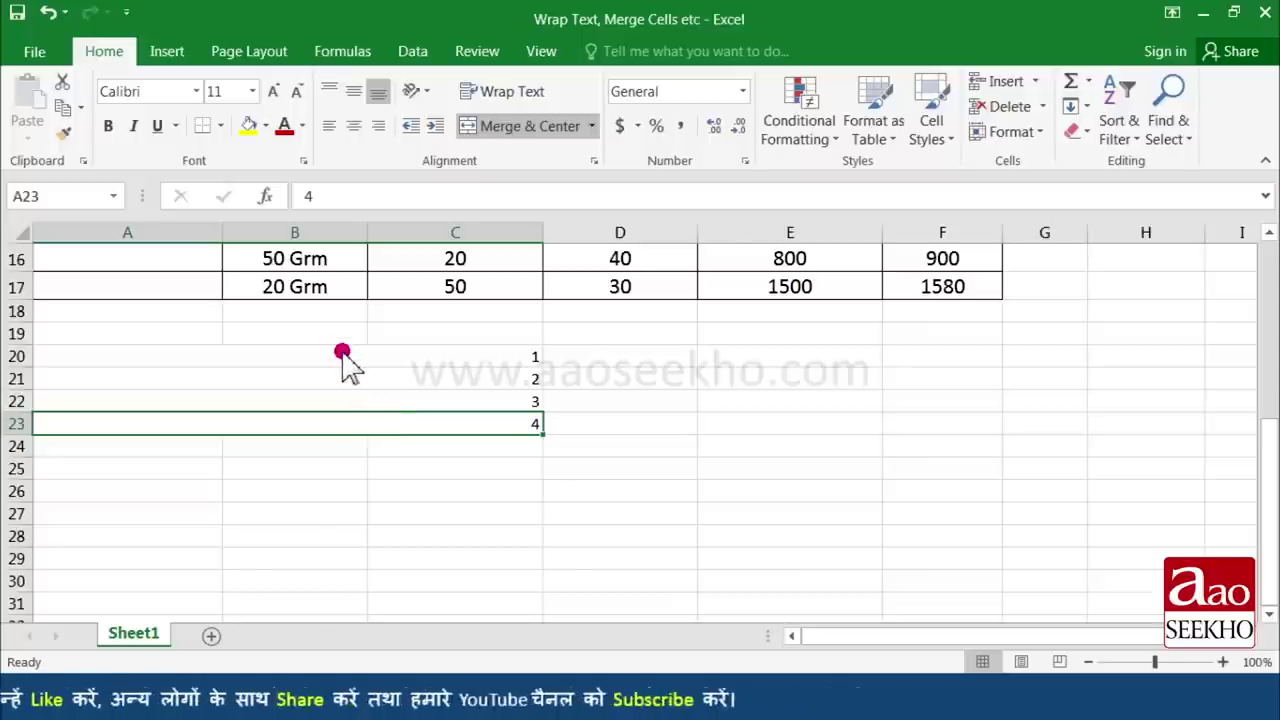
Type 'Merge Cells' in C26 and select the block C26:D29
left_click(454, 498)
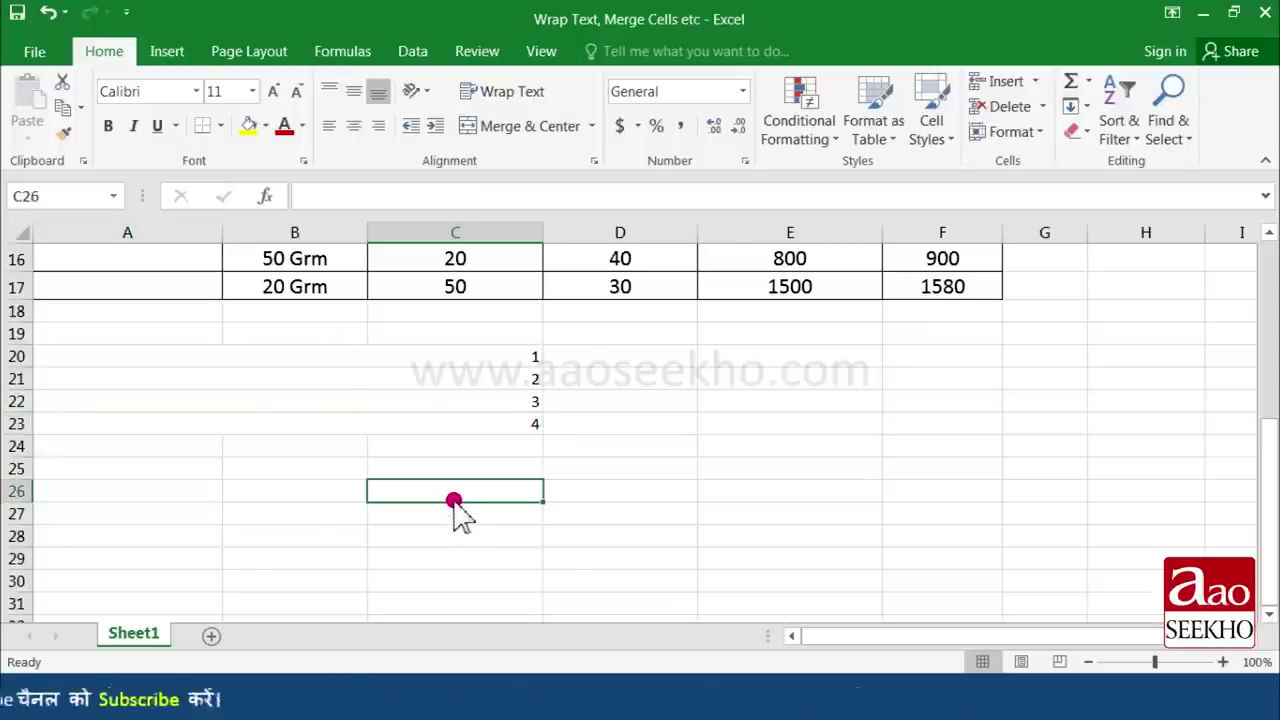
type("Mer")
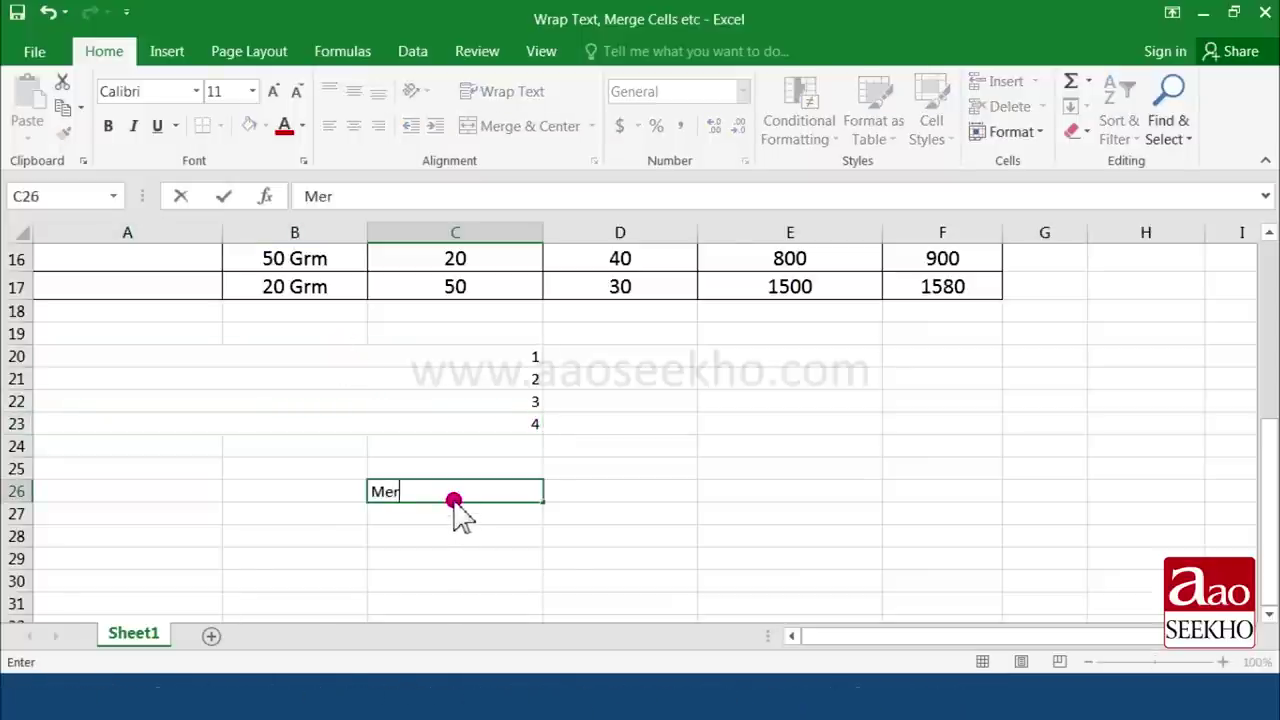
type("ge Cells")
key("Return")
left_click(455, 491)
left_click_drag(493, 492, 610, 548)
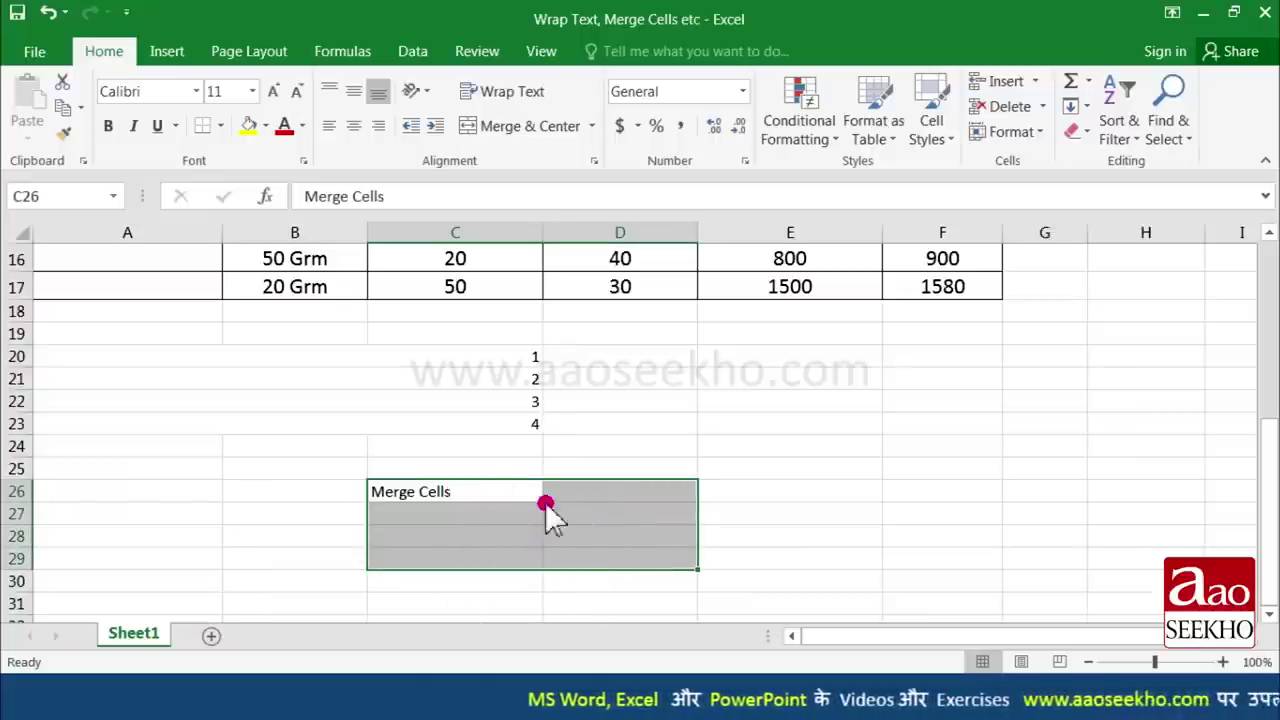
left_click(591, 126)
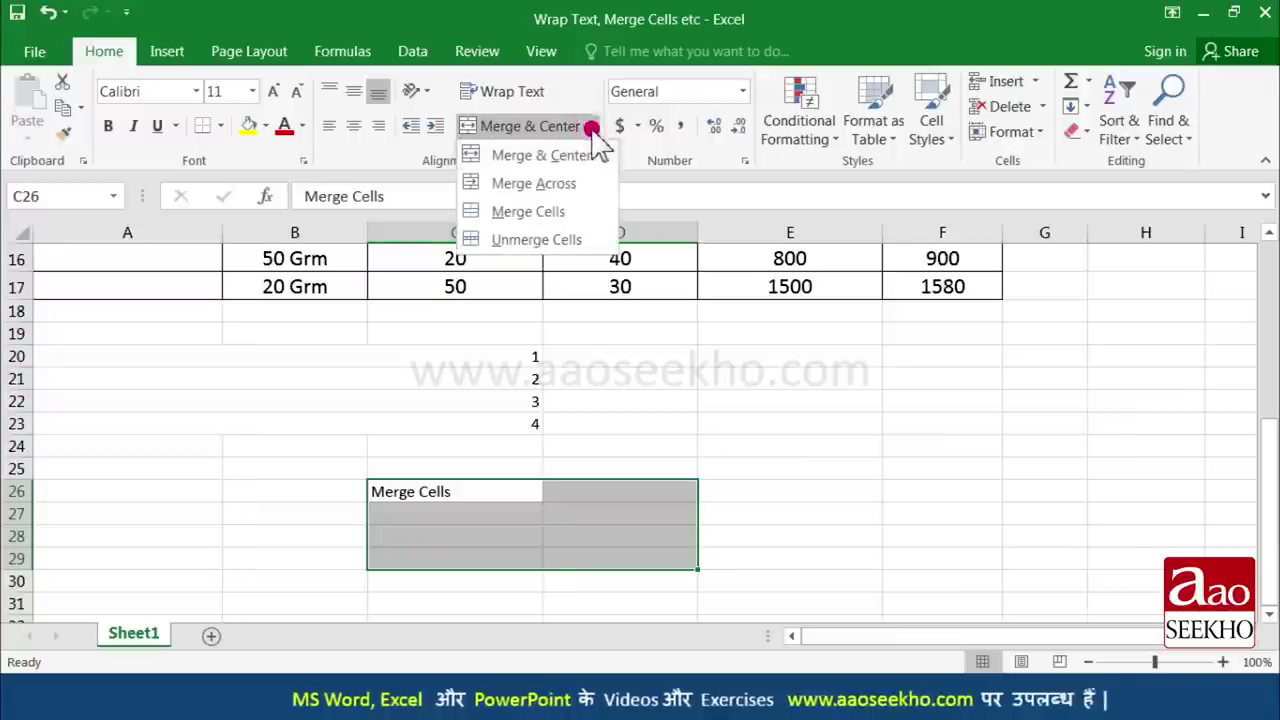
left_click(576, 212)
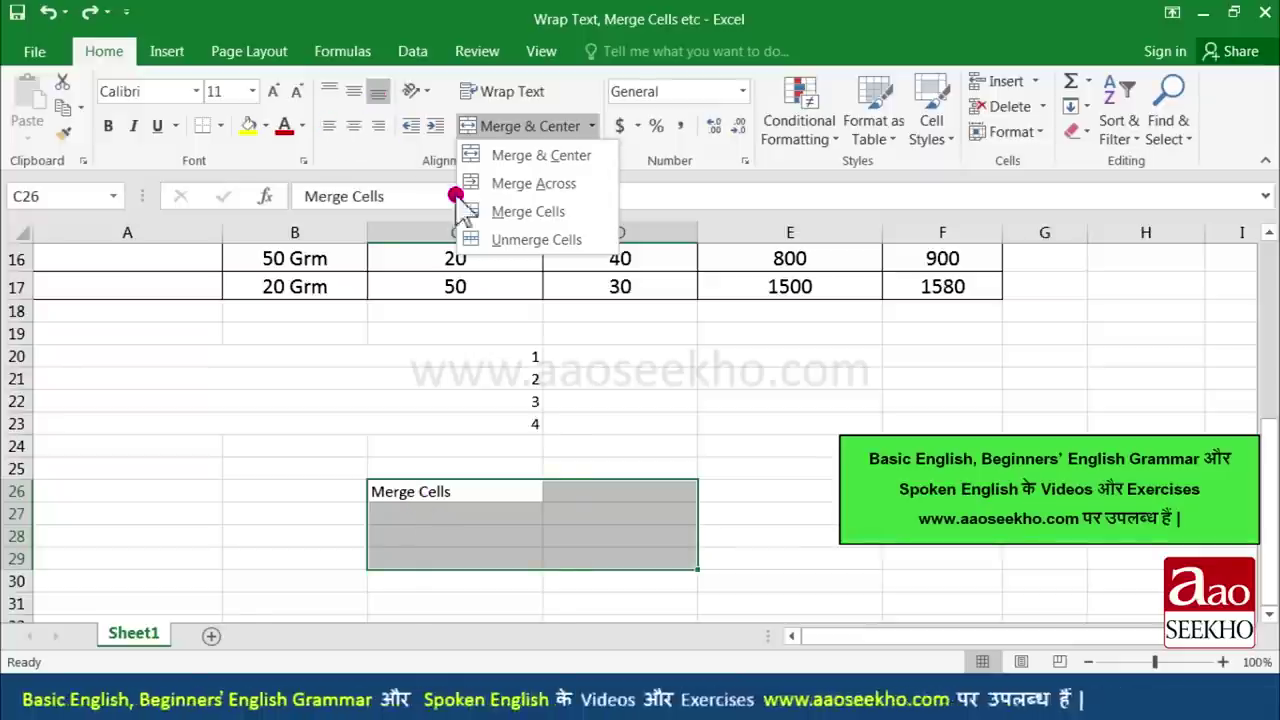
left_click(535, 213)
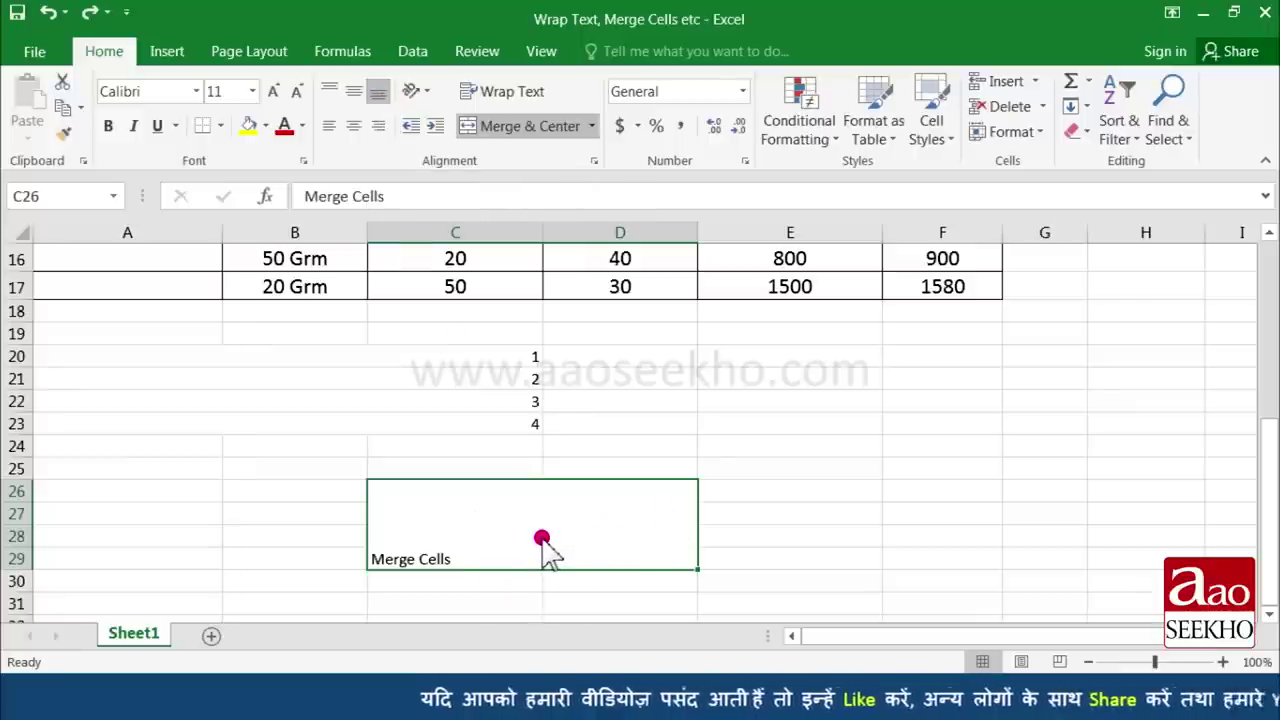
key("ctrl+z")
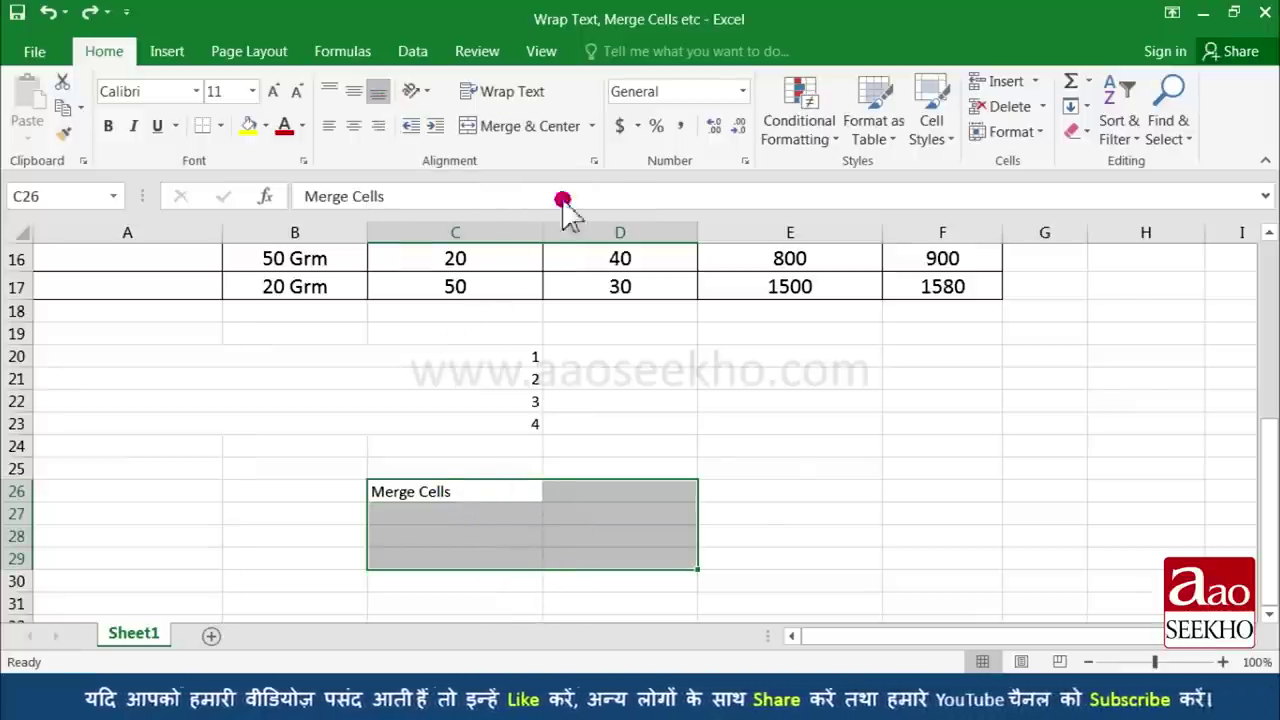
Apply Merge & Center to C26:D29, centring the 'Merge Cells' label along the block's bottom
left_click(593, 127)
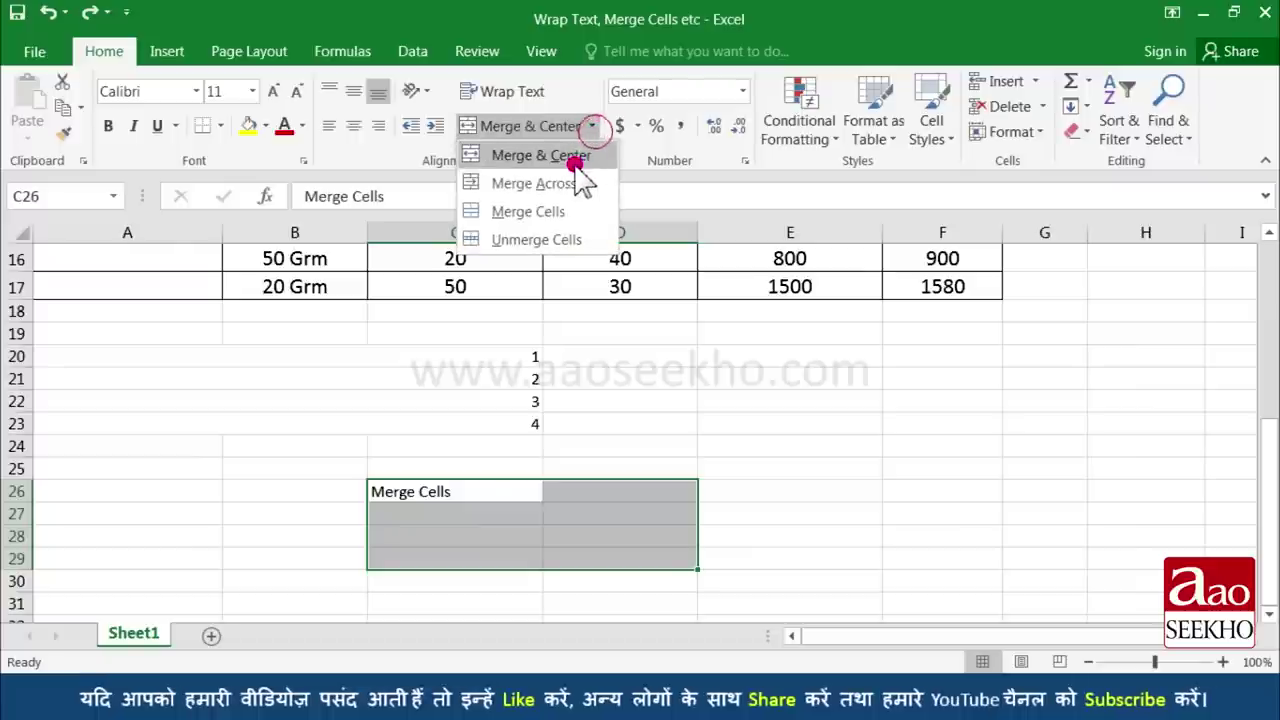
left_click(575, 160)
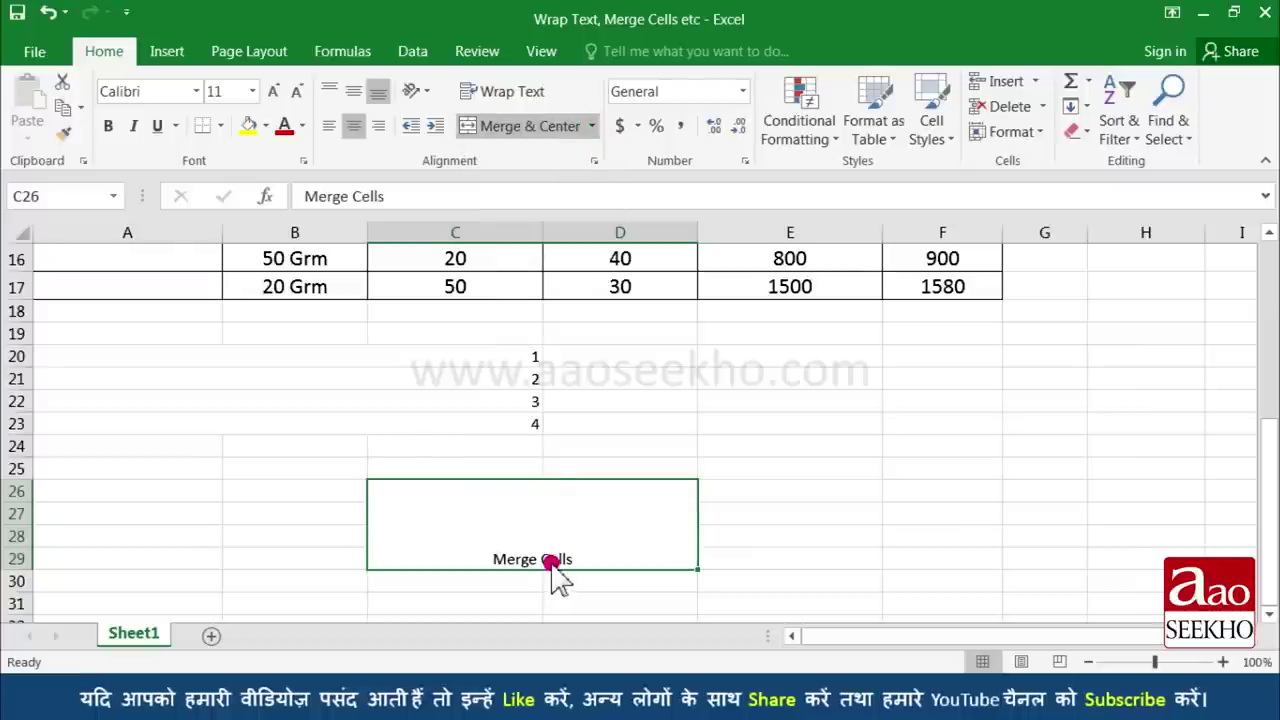